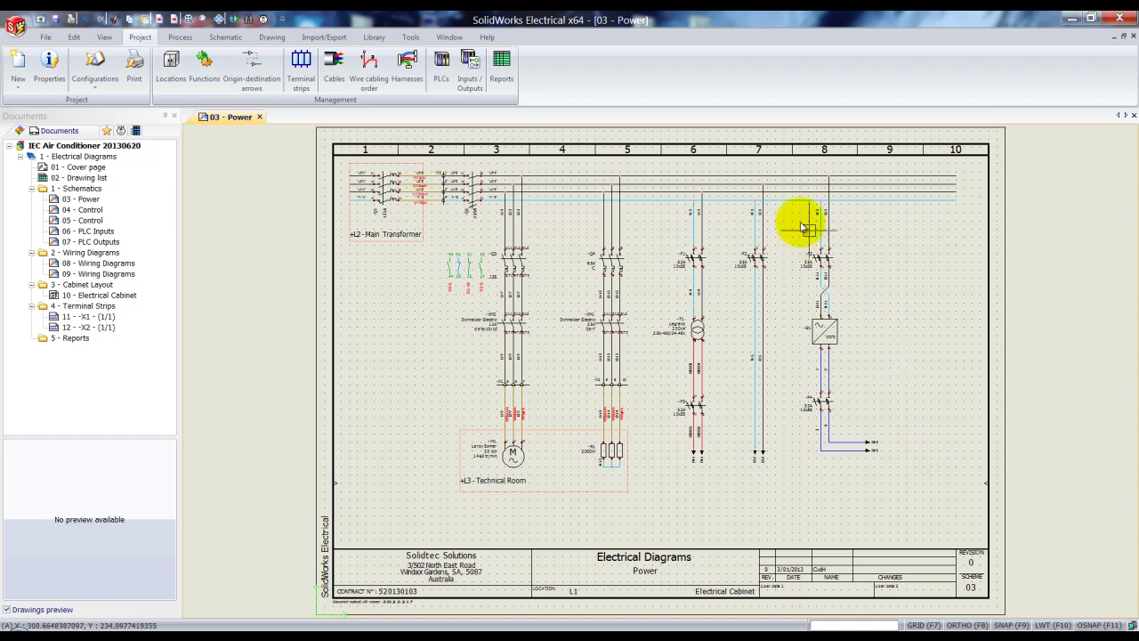
# - Generate the manufacturer-grouped bill of materials drawings without the Drawings list, then open drawing 13
pyautogui.click(505, 73)
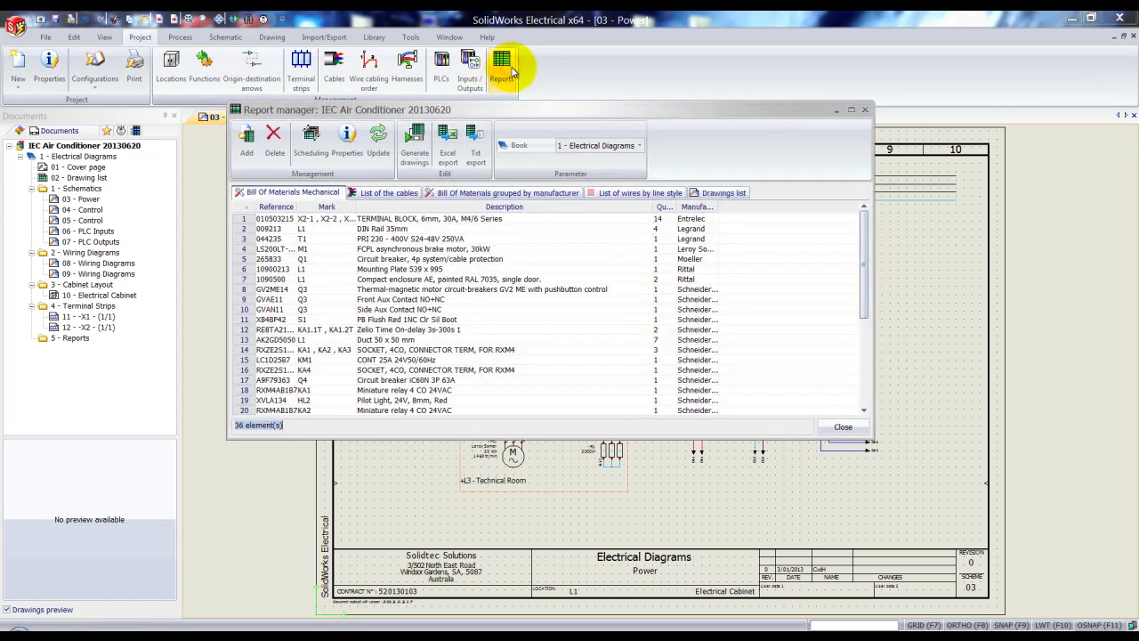
pyautogui.click(416, 133)
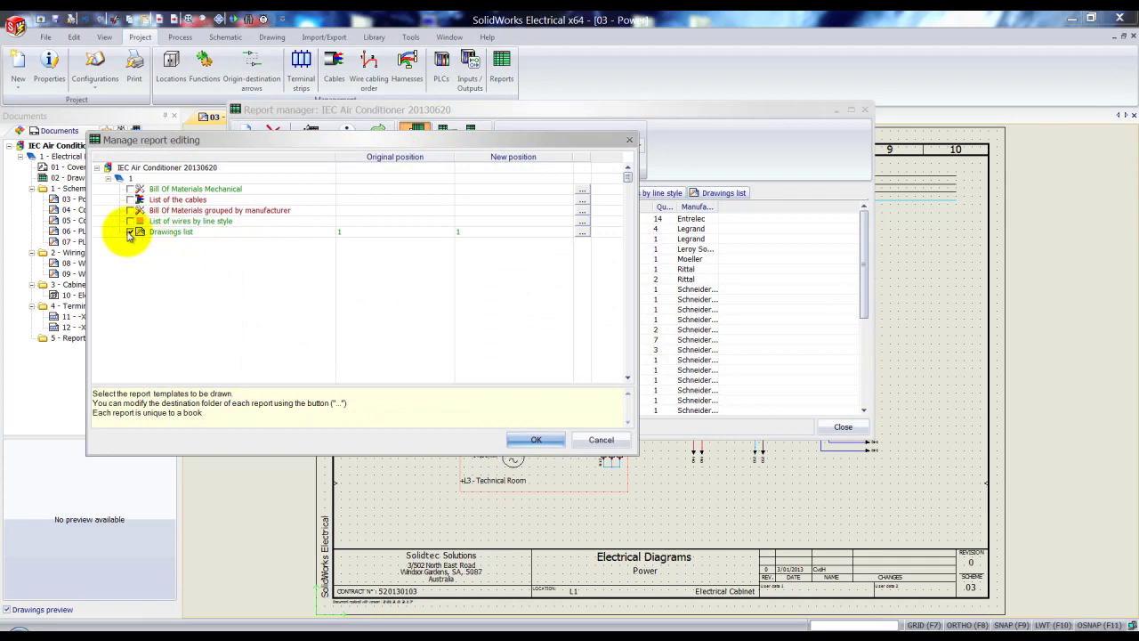
pyautogui.click(127, 230)
pyautogui.click(130, 211)
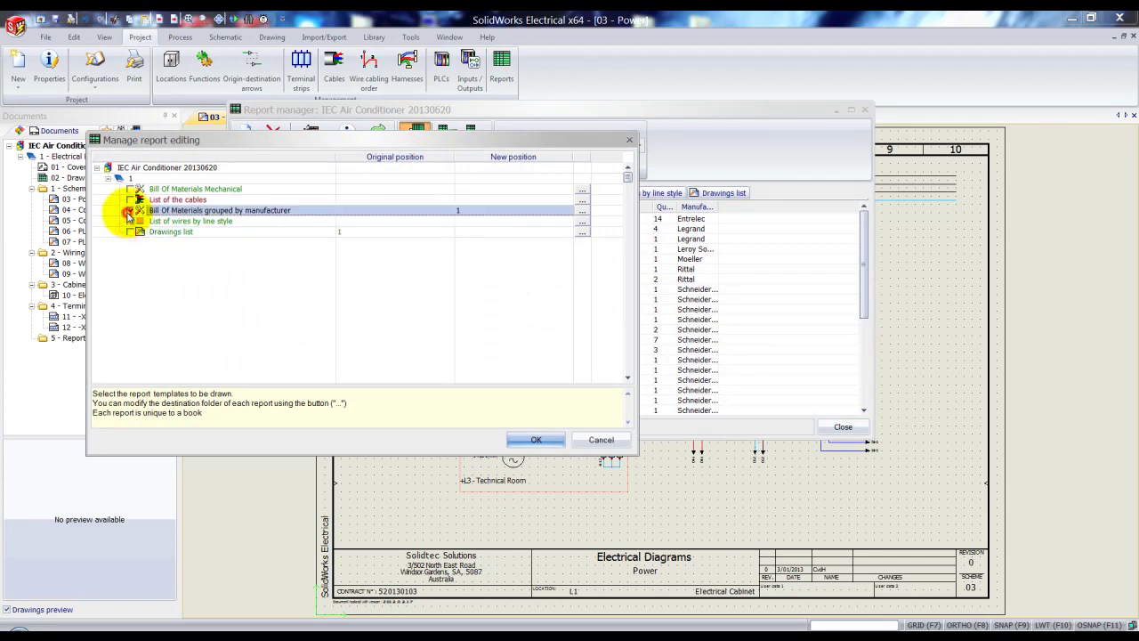
pyautogui.click(531, 439)
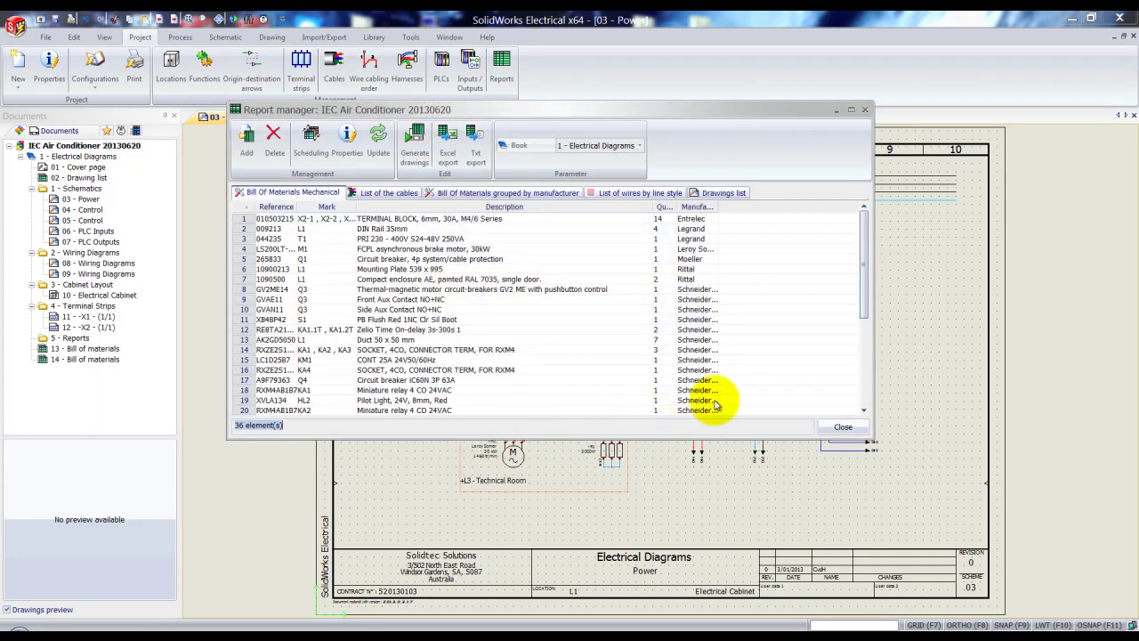
pyautogui.click(843, 427)
pyautogui.doubleClick(116, 348)
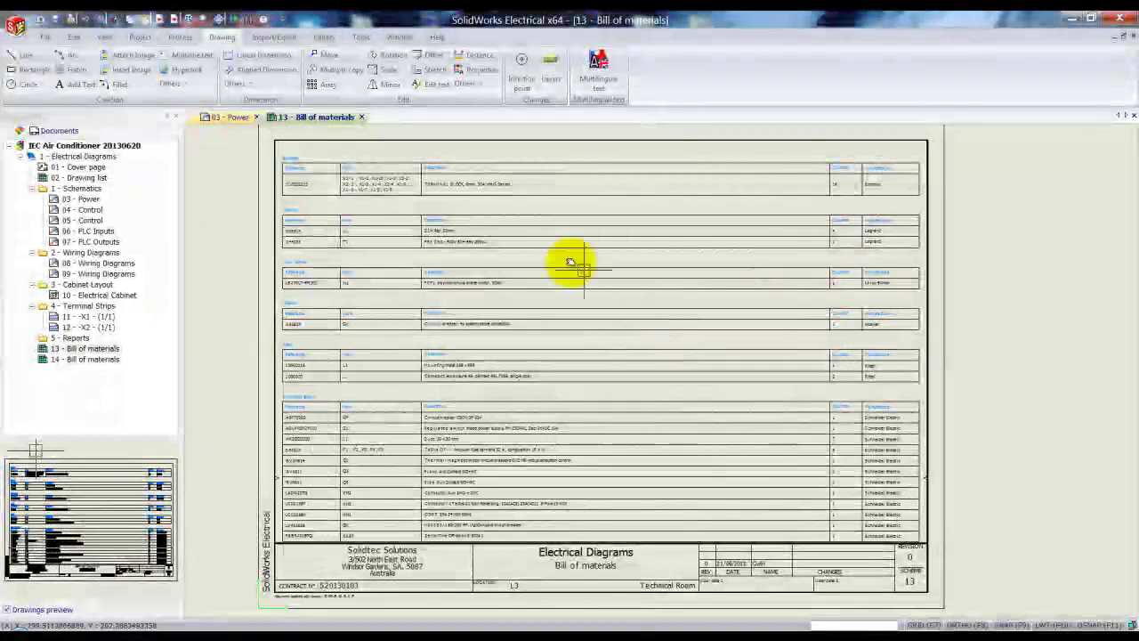
# - Close the BOM drawing and zoom in on motor -M1 in the Technical Room
pyautogui.click(362, 117)
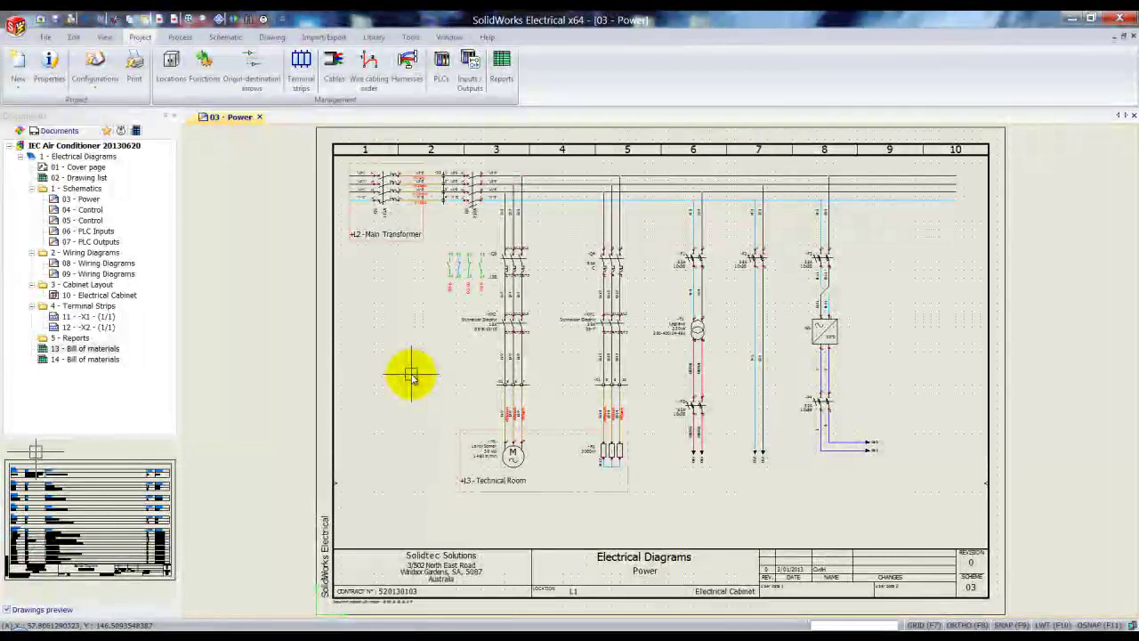
pyautogui.scroll(5, 524, 480)
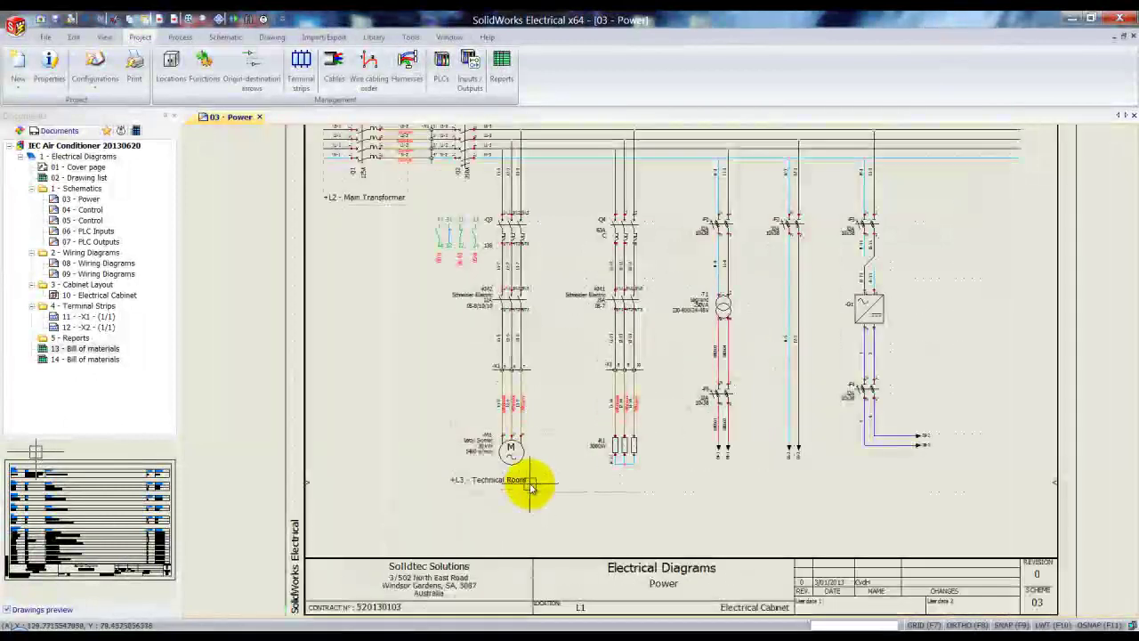
pyautogui.scroll(1, 535, 461)
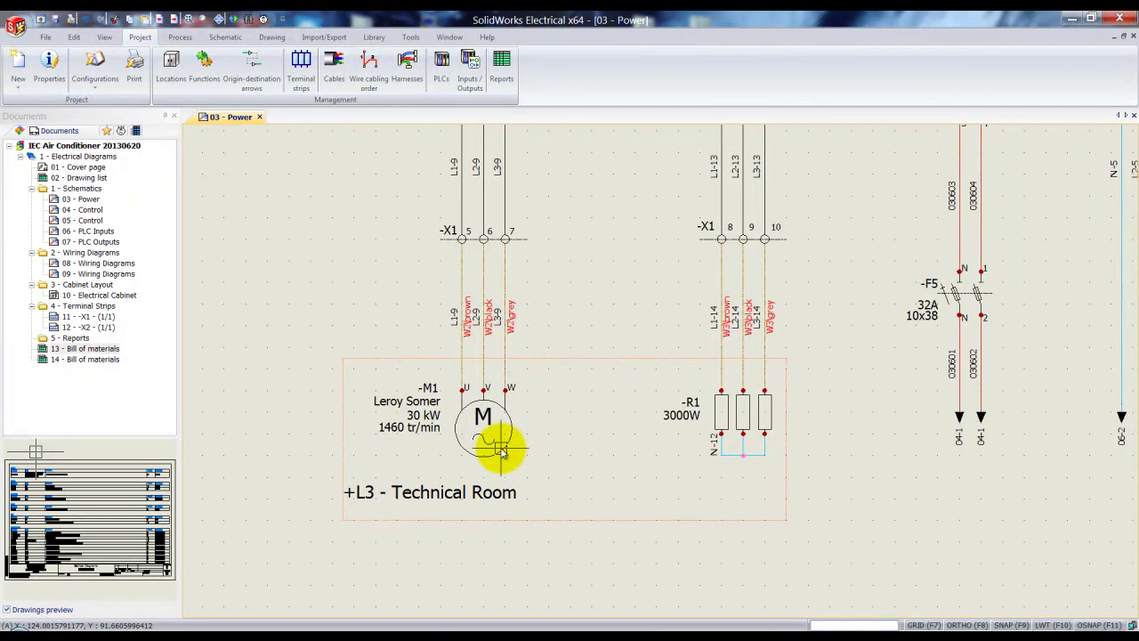
# - Edit the Leroy Somer LS200LT-4P(30) part from the motor's symbol properties, Manufacturer part and circuits
pyautogui.rightClick(501, 451)
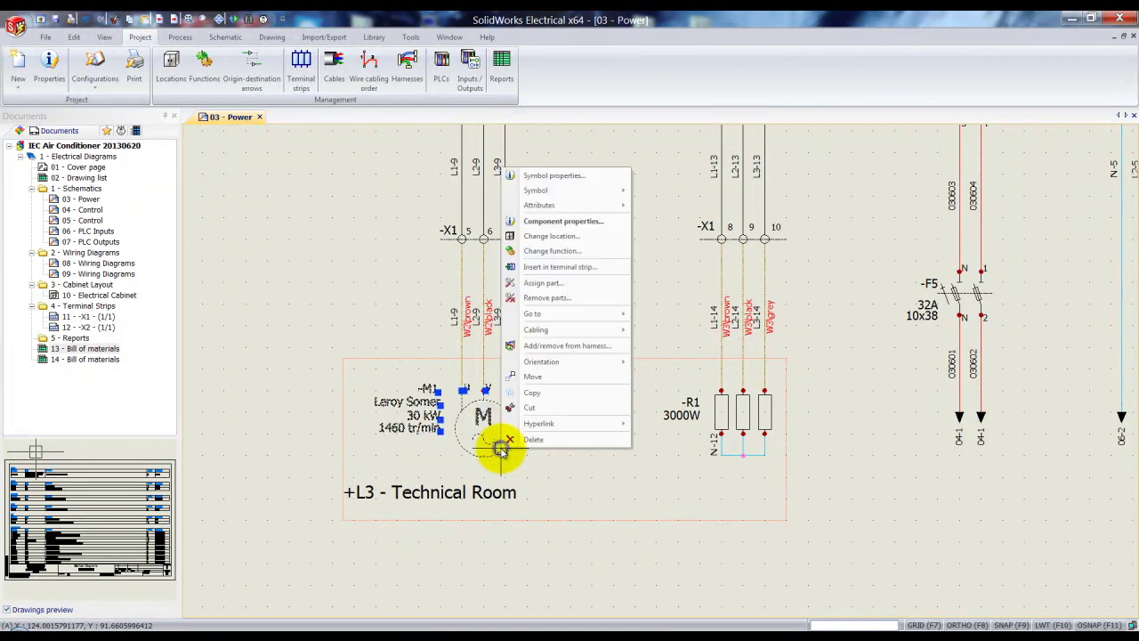
pyautogui.click(560, 178)
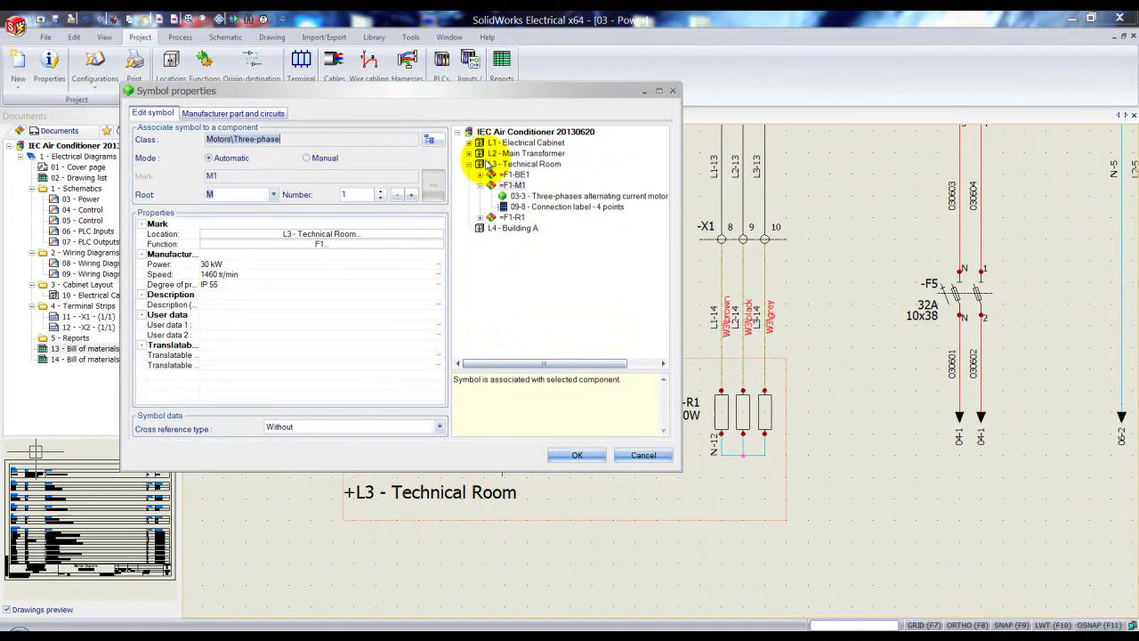
pyautogui.click(275, 115)
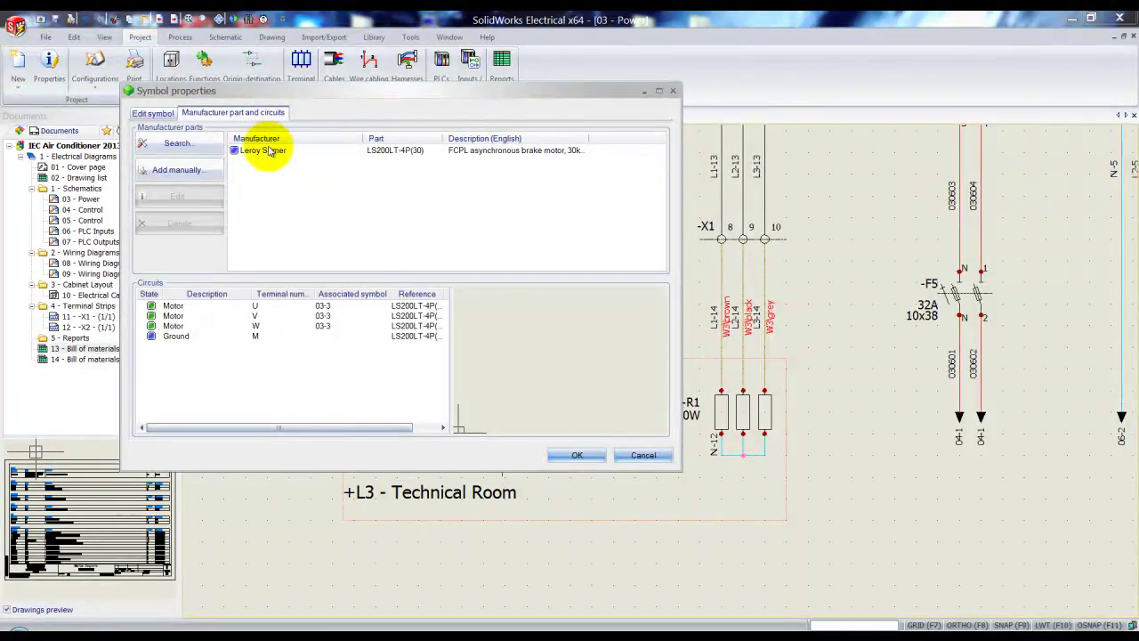
pyautogui.click(263, 152)
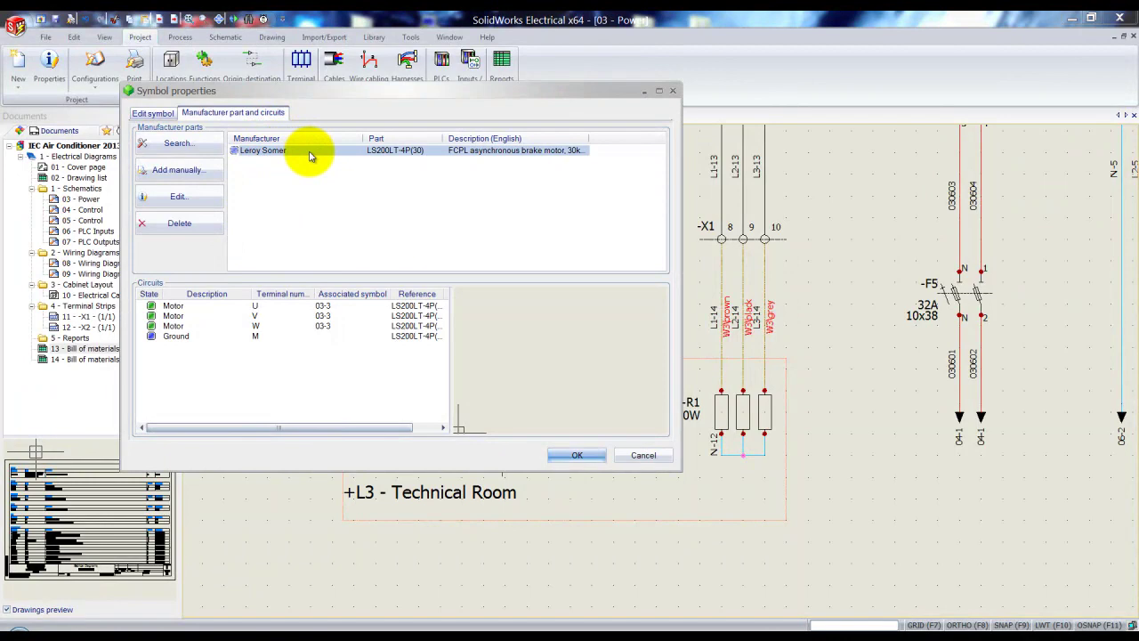
pyautogui.click(205, 200)
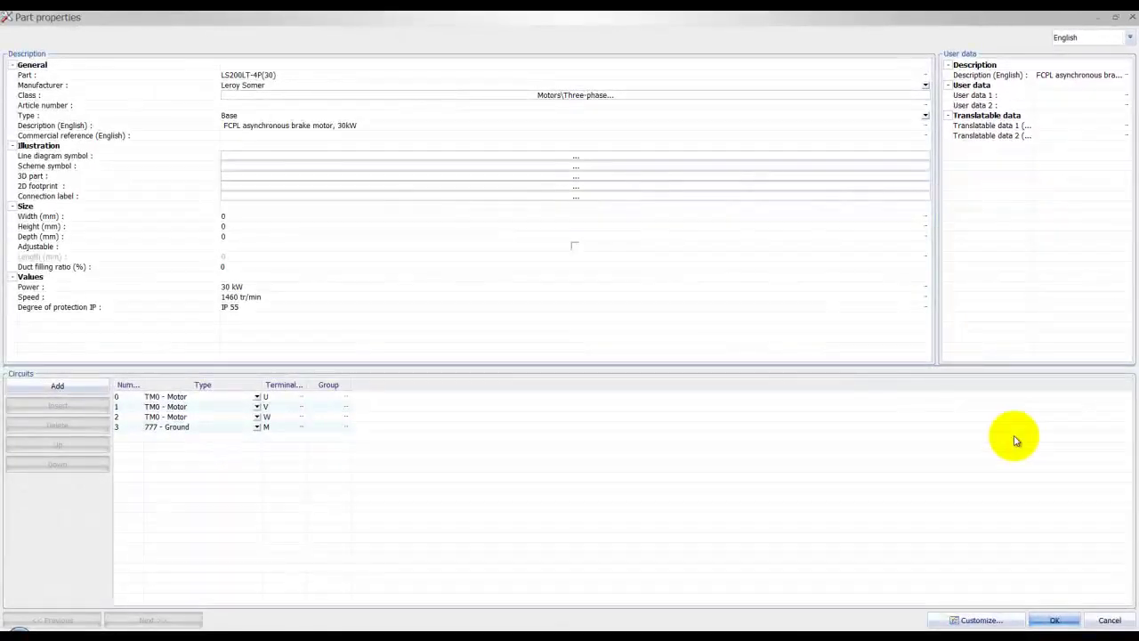
# - Relabel the User data 1 field as Mechanical (Y/N) in the part user data customization
pyautogui.click(1002, 620)
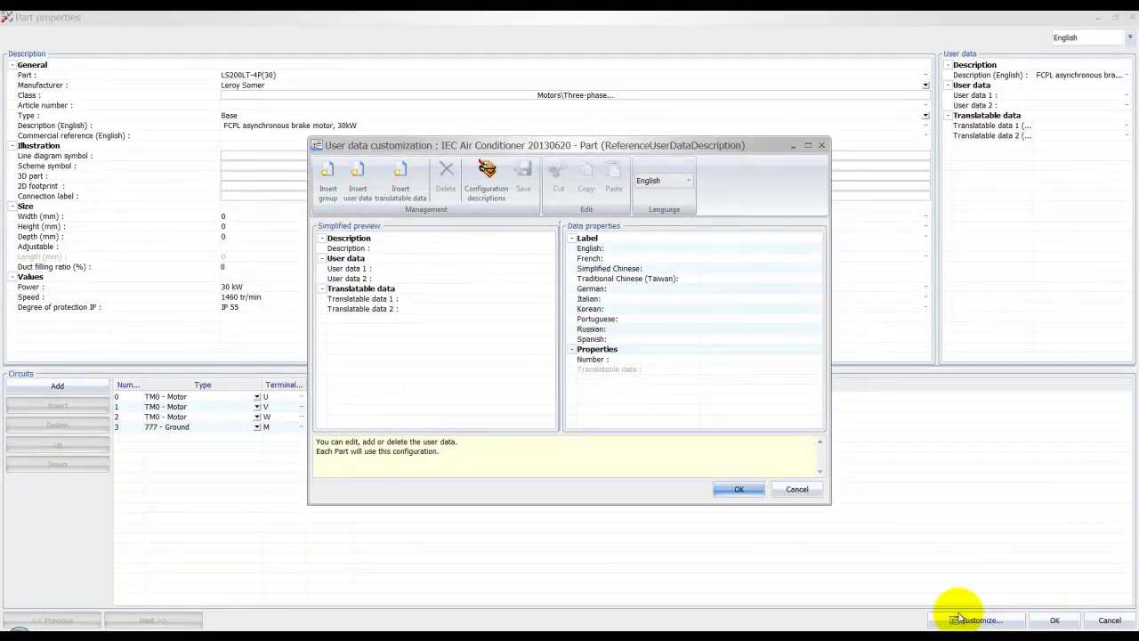
pyautogui.click(425, 269)
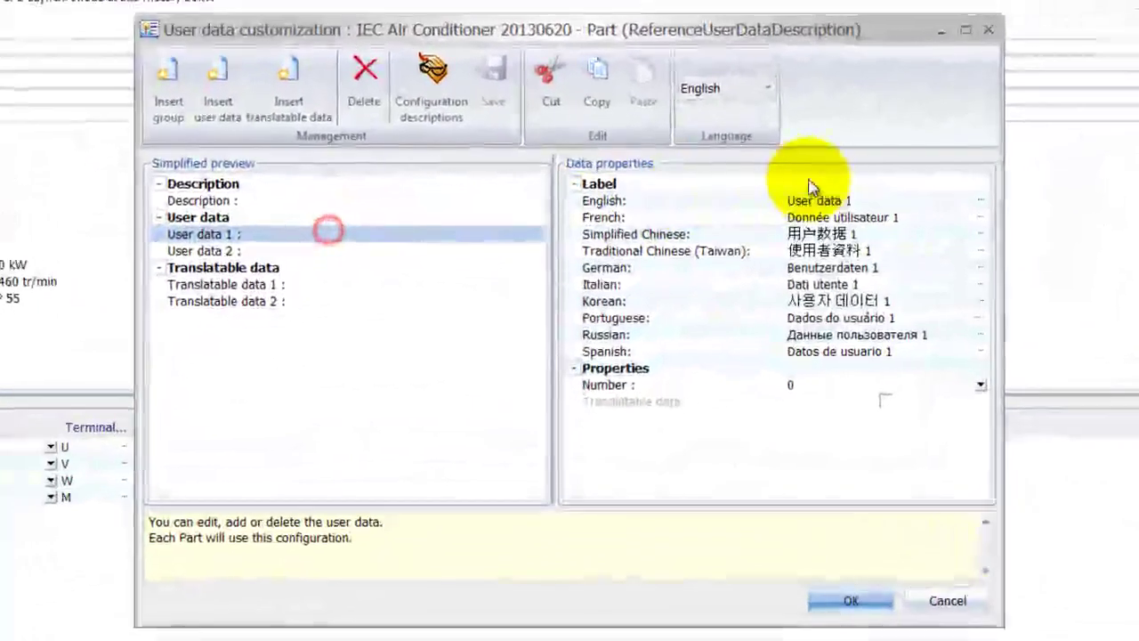
pyautogui.click(770, 231)
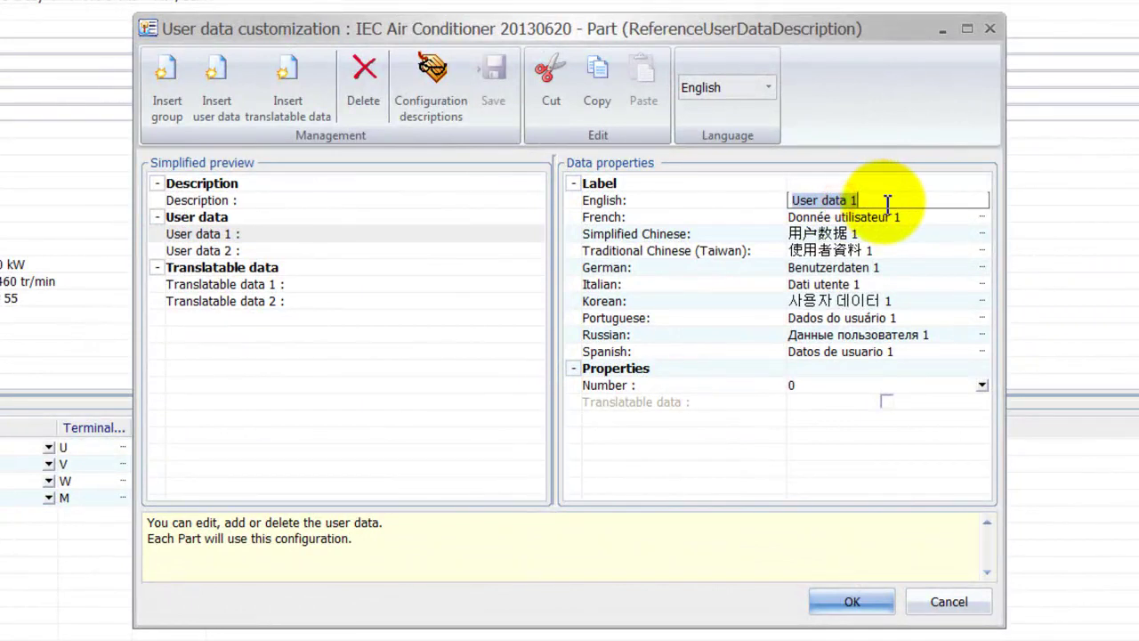
pyautogui.write('Mechanica')
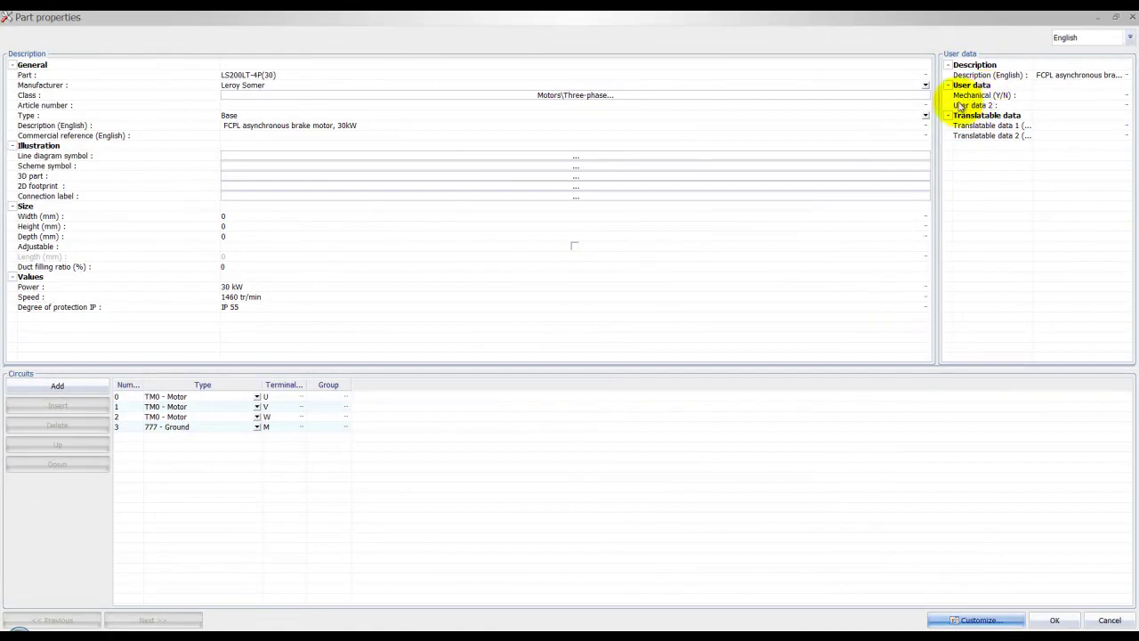
# - Set the motor part's Mechanical (Y/N) value to Y and confirm the part properties
pyautogui.click(1041, 96)
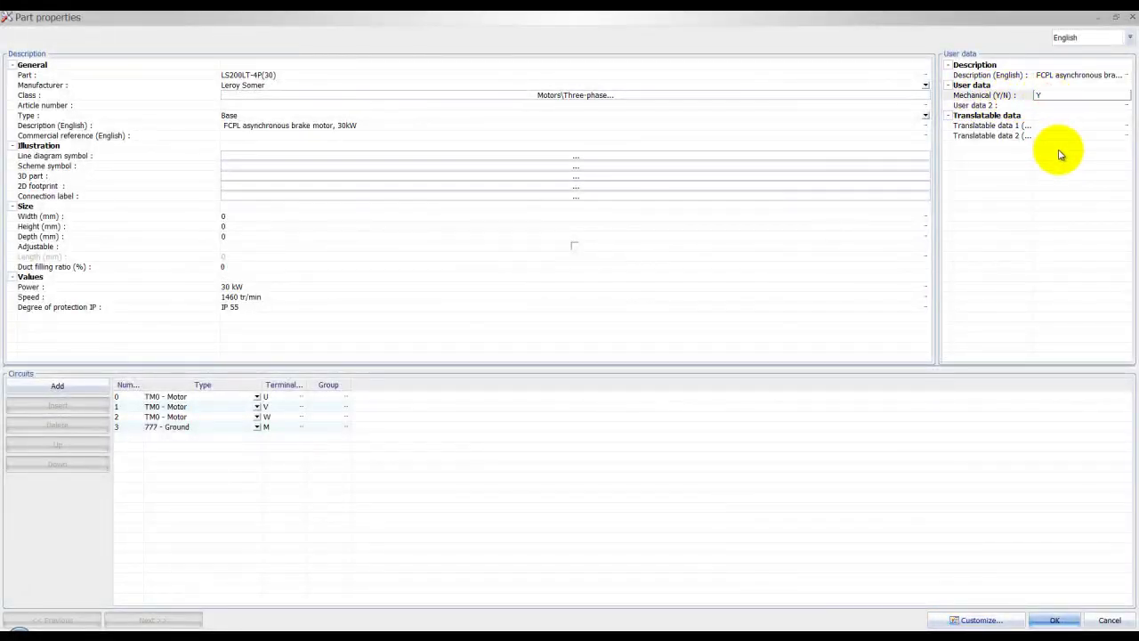
pyautogui.write('Y')
pyautogui.press('Return')
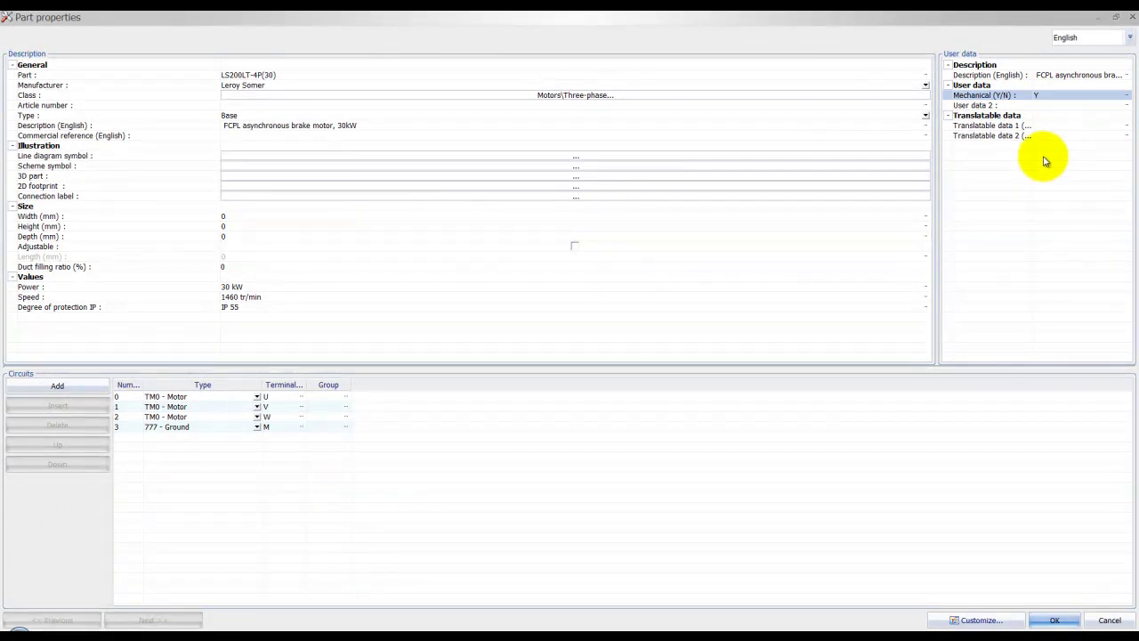
pyautogui.click(1057, 620)
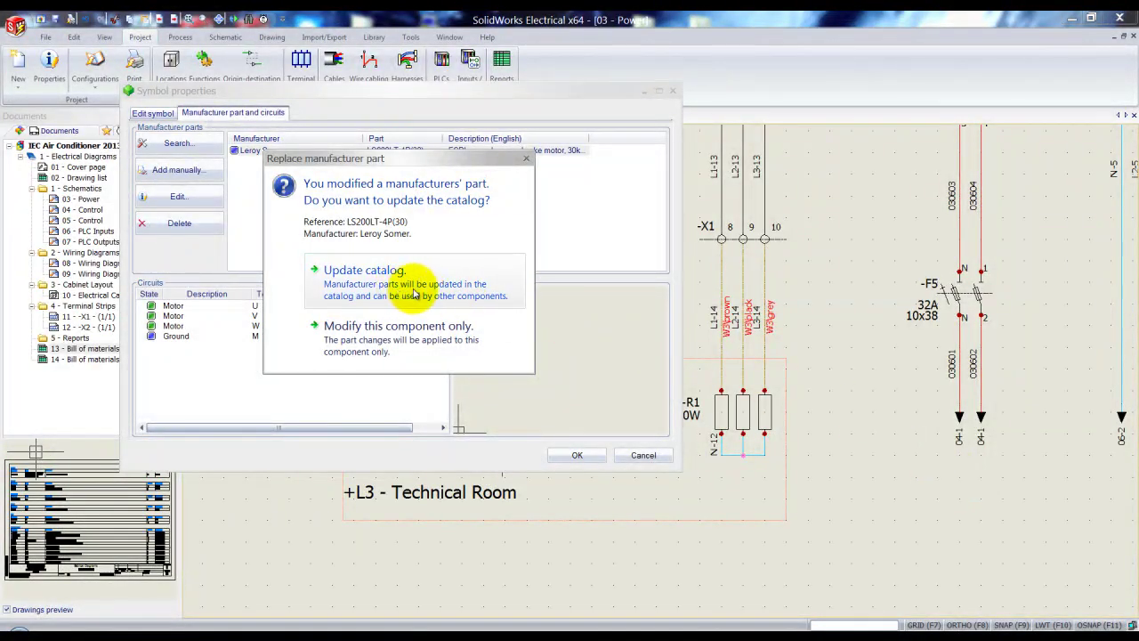
# - Update the catalog with the modified LS200LT-4P(30) part and confirm Symbol properties
pyautogui.click(413, 293)
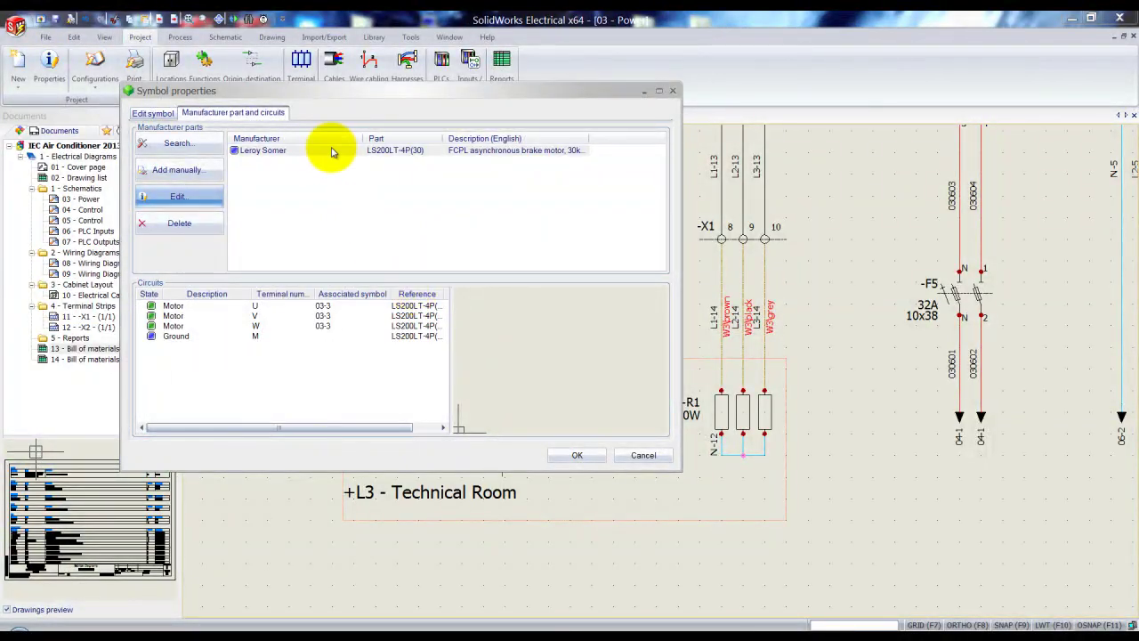
pyautogui.click(575, 456)
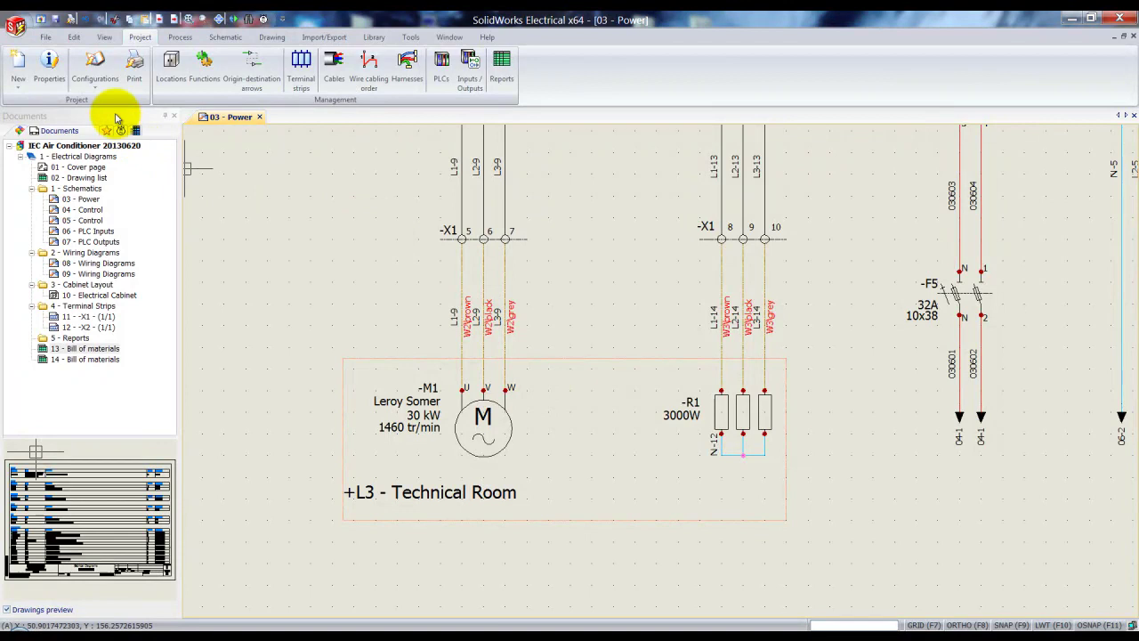
pyautogui.click(101, 89)
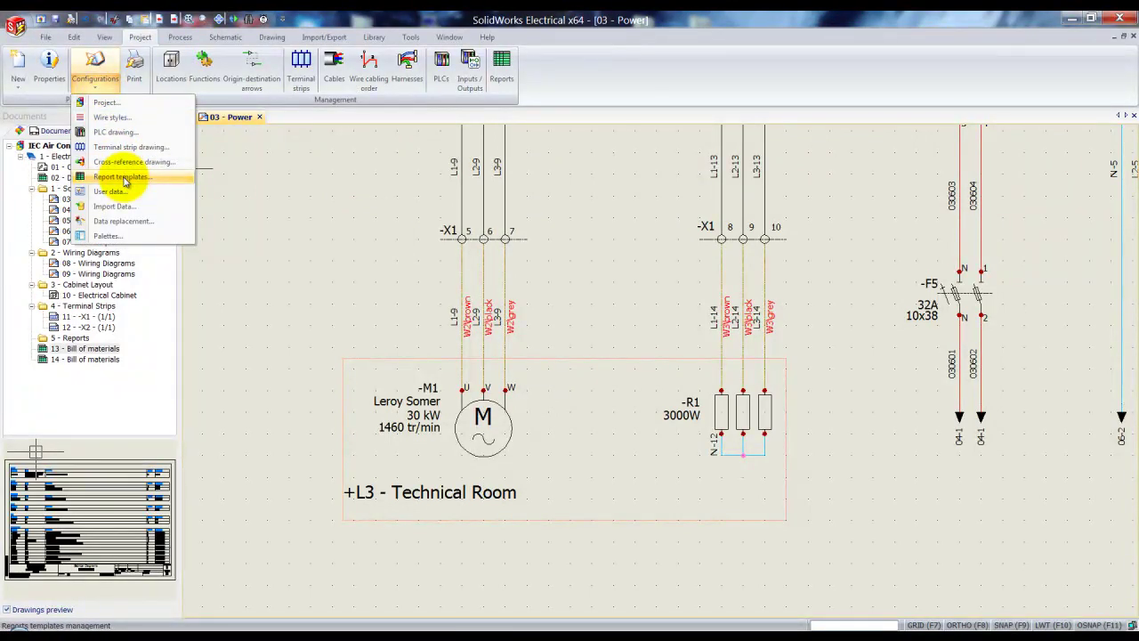
pyautogui.click(124, 178)
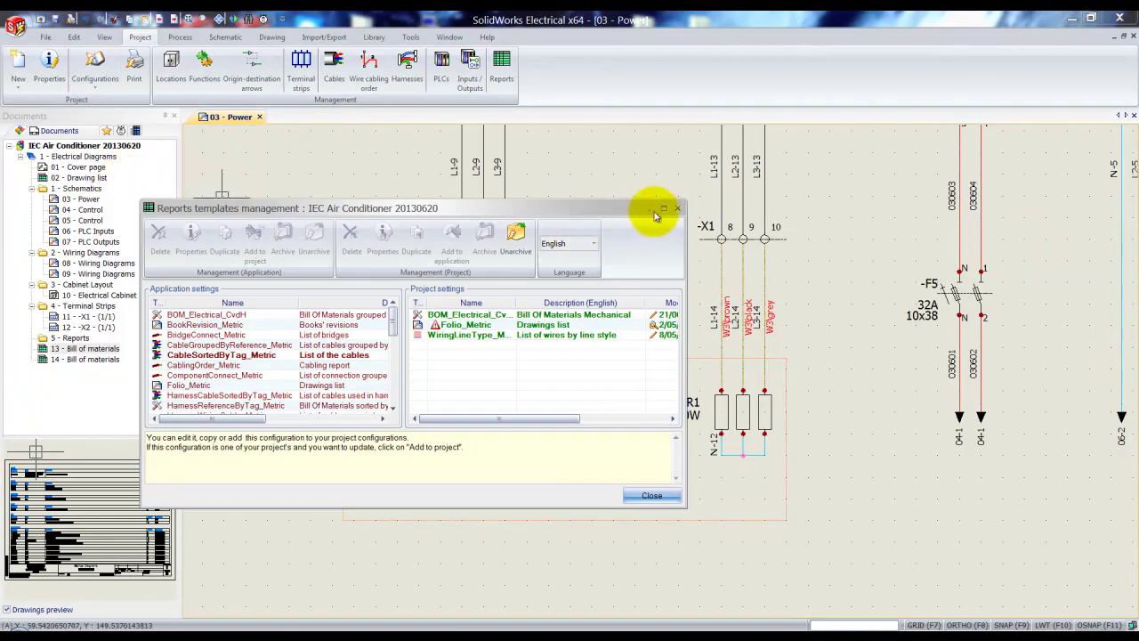
pyautogui.click(663, 208)
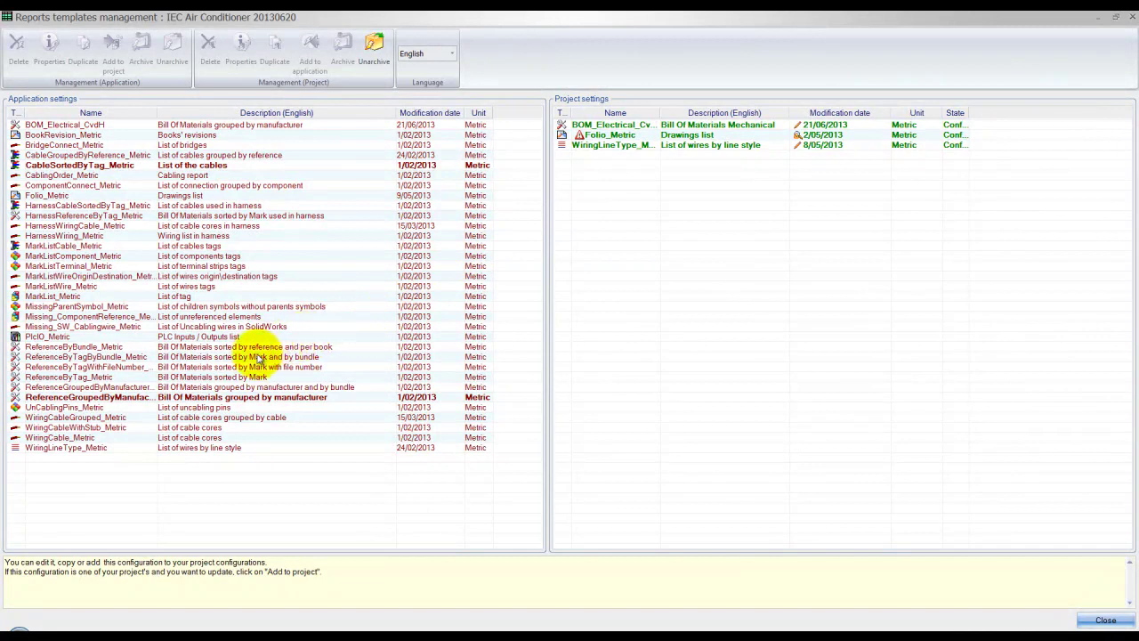
pyautogui.rightClick(60, 399)
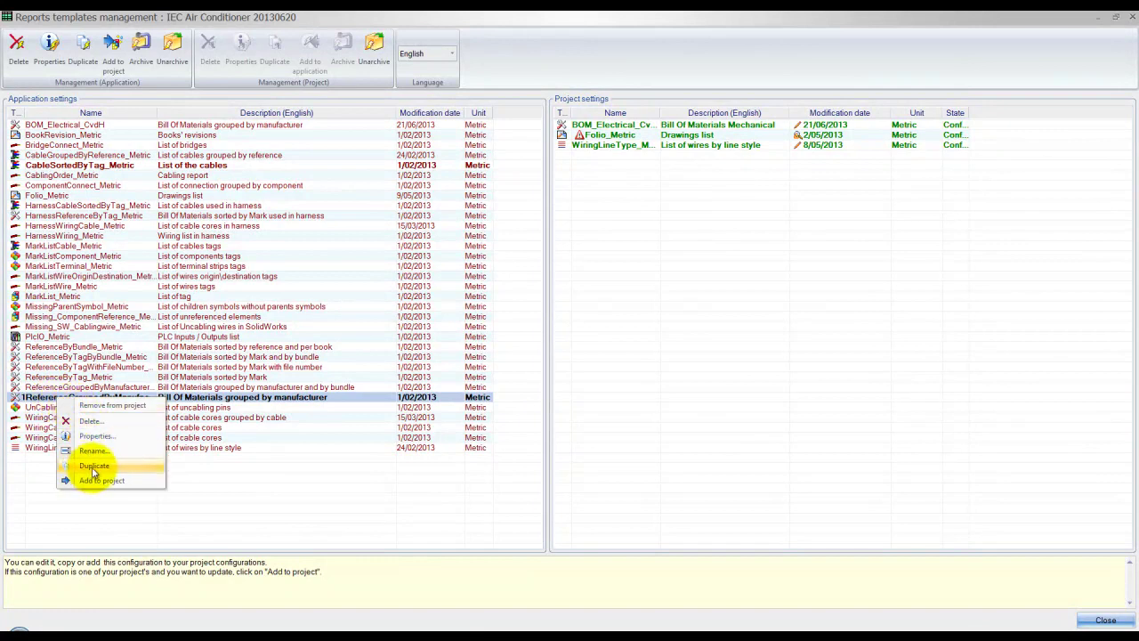
pyautogui.click(104, 125)
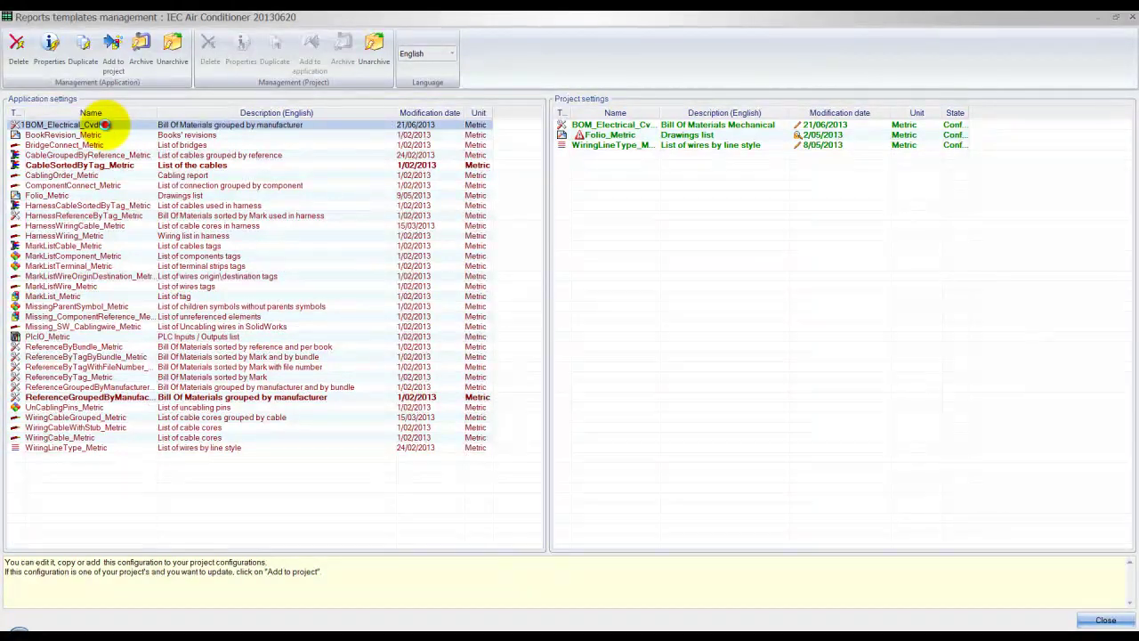
# - Open BOM_Electrical_CvdH maximized and inspect use_data_0 in its Sort and break order
pyautogui.doubleClick(105, 125)
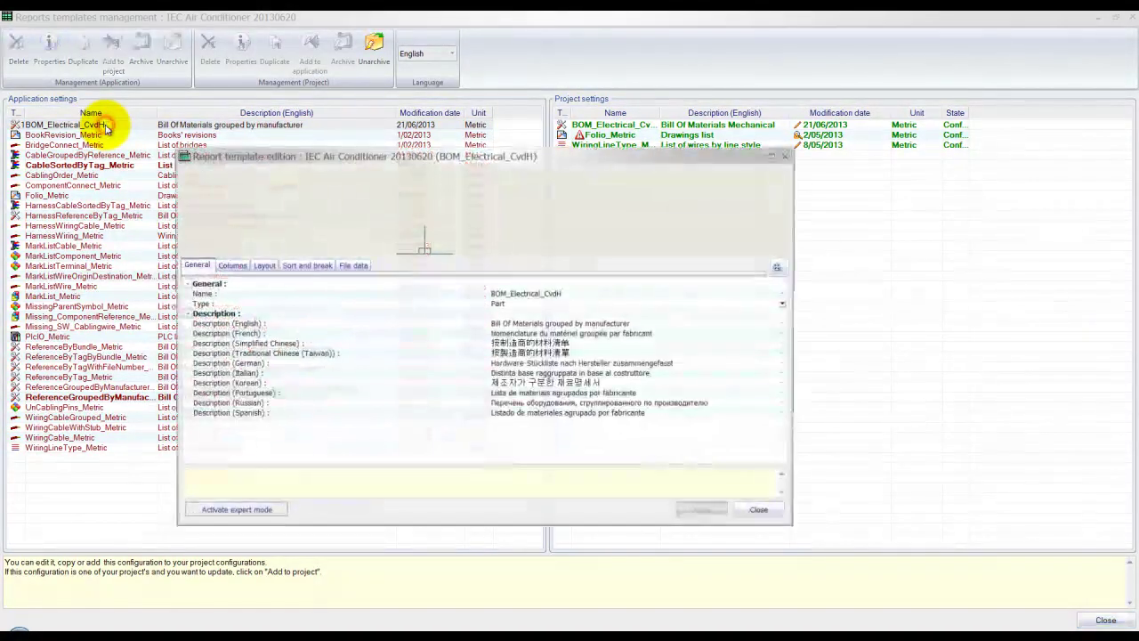
pyautogui.click(775, 156)
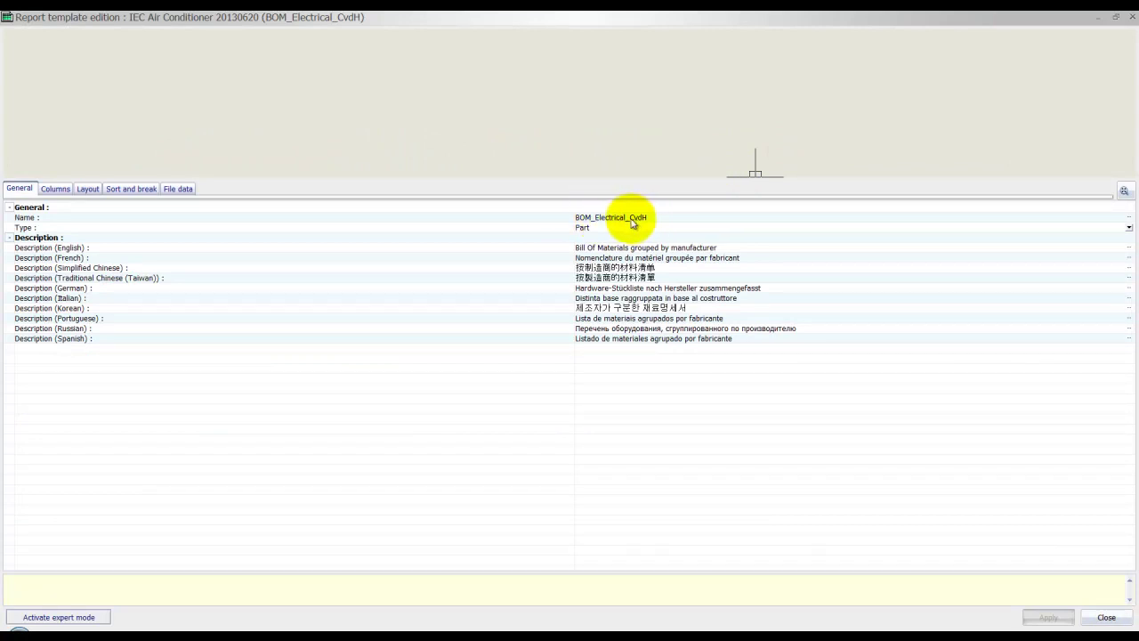
pyautogui.click(118, 192)
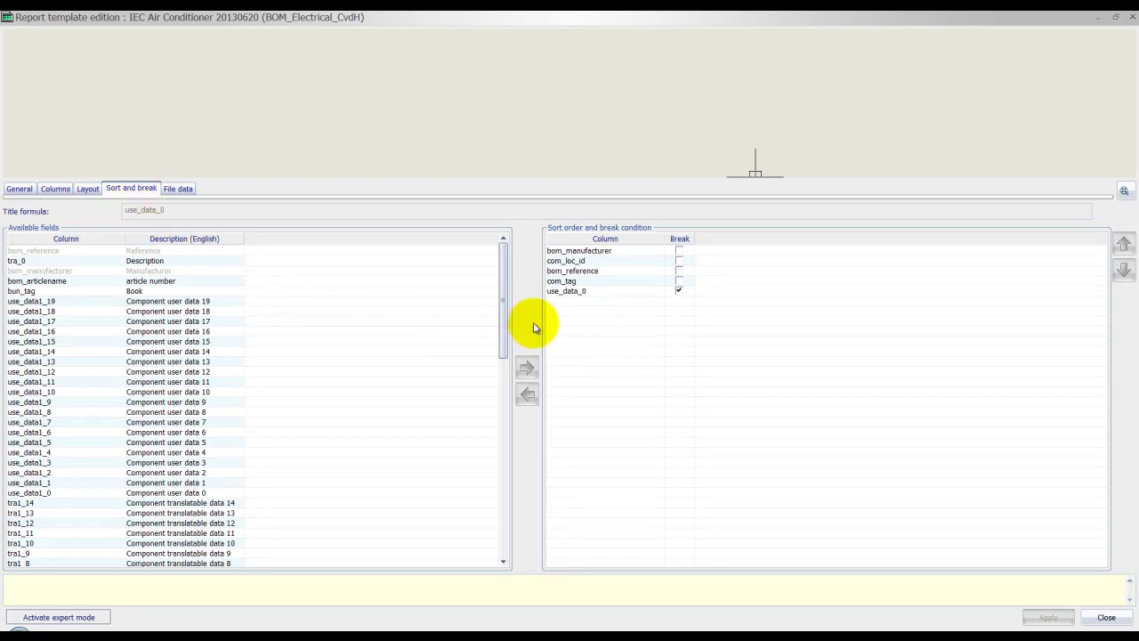
pyautogui.click(558, 297)
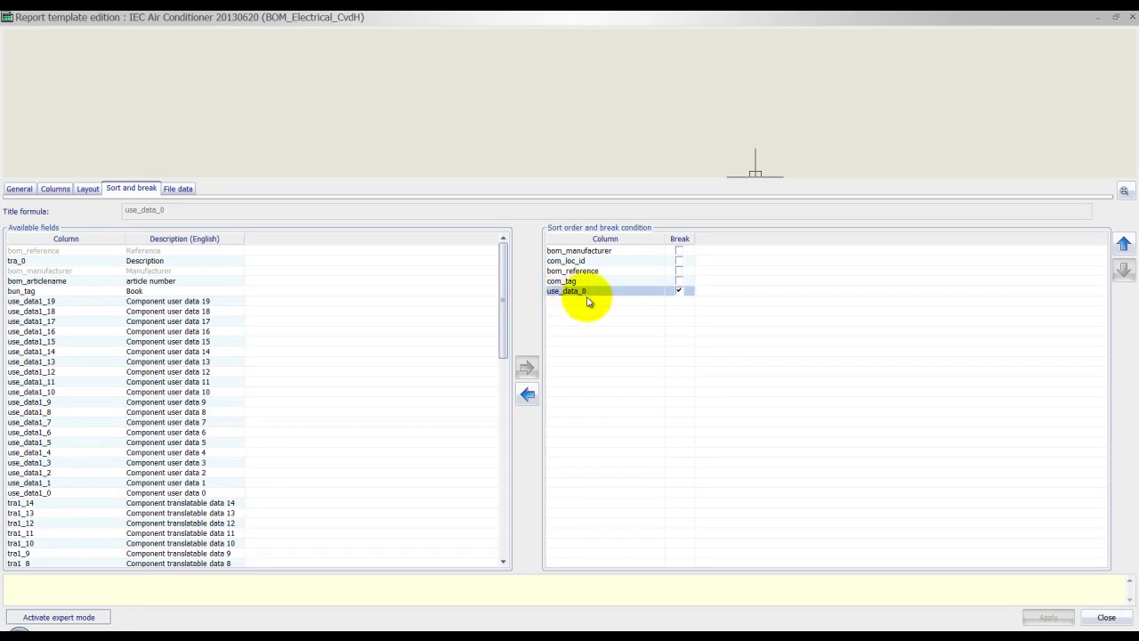
pyautogui.moveTo(502, 258); pyautogui.dragTo(495, 405)
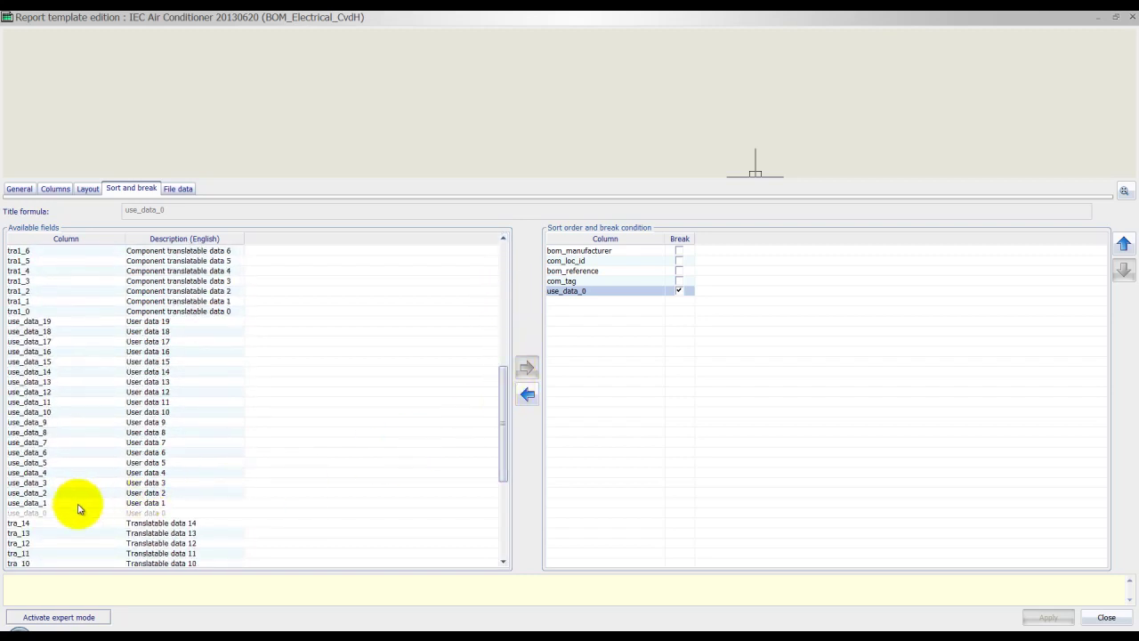
pyautogui.click(36, 514)
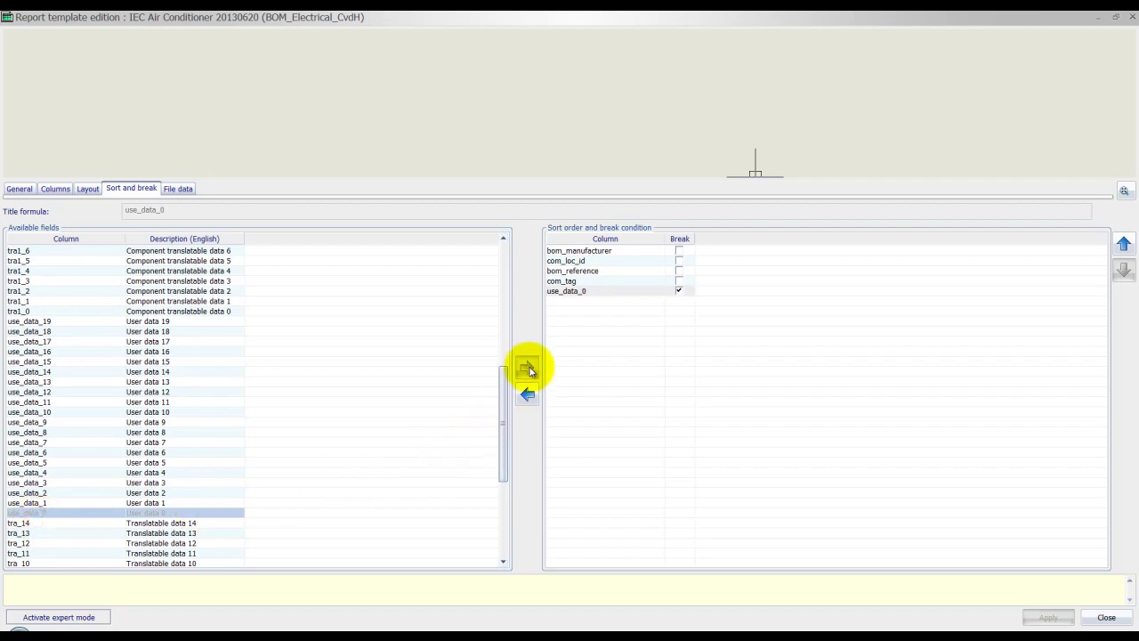
pyautogui.click(575, 292)
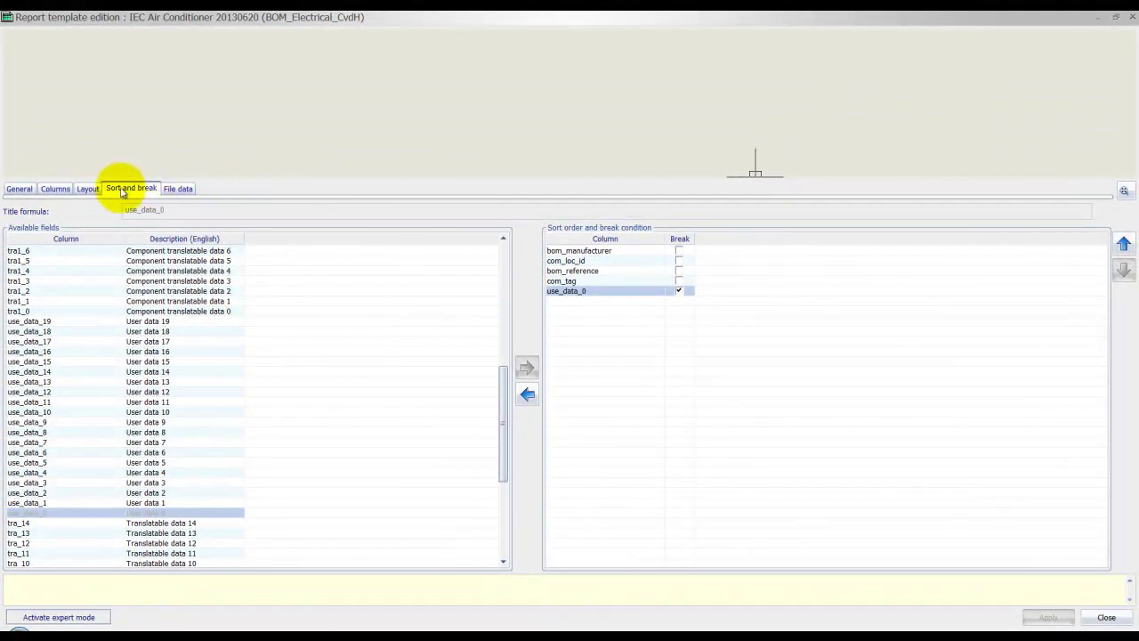
# - Enable One table per page and remove com_loc_id, bom_reference and com_tag from the sort order
pyautogui.click(88, 190)
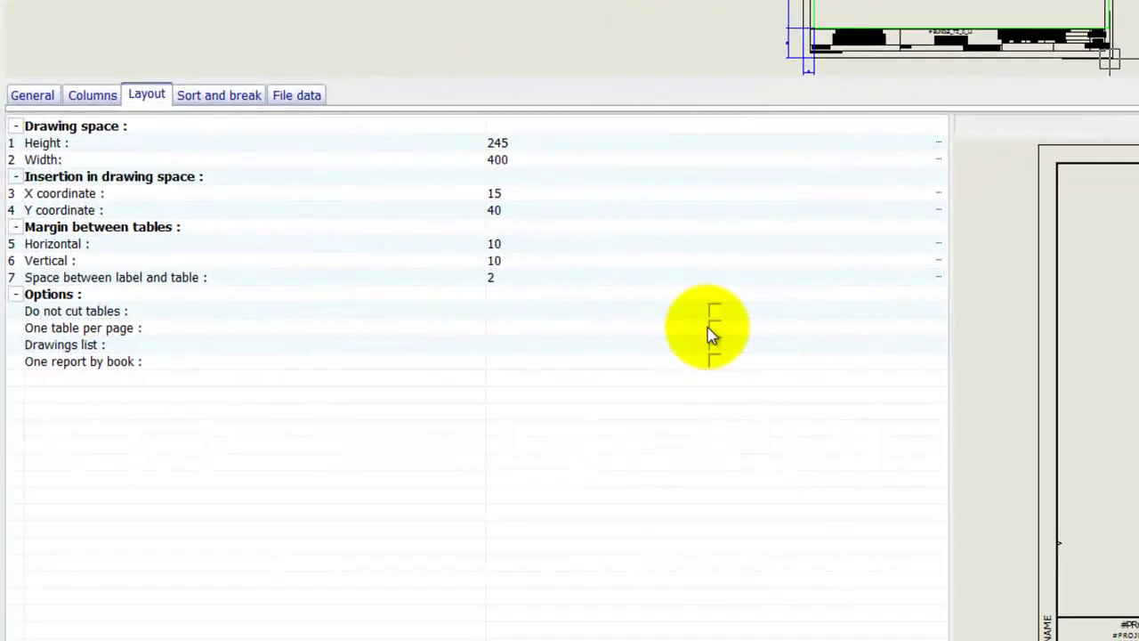
pyautogui.click(713, 327)
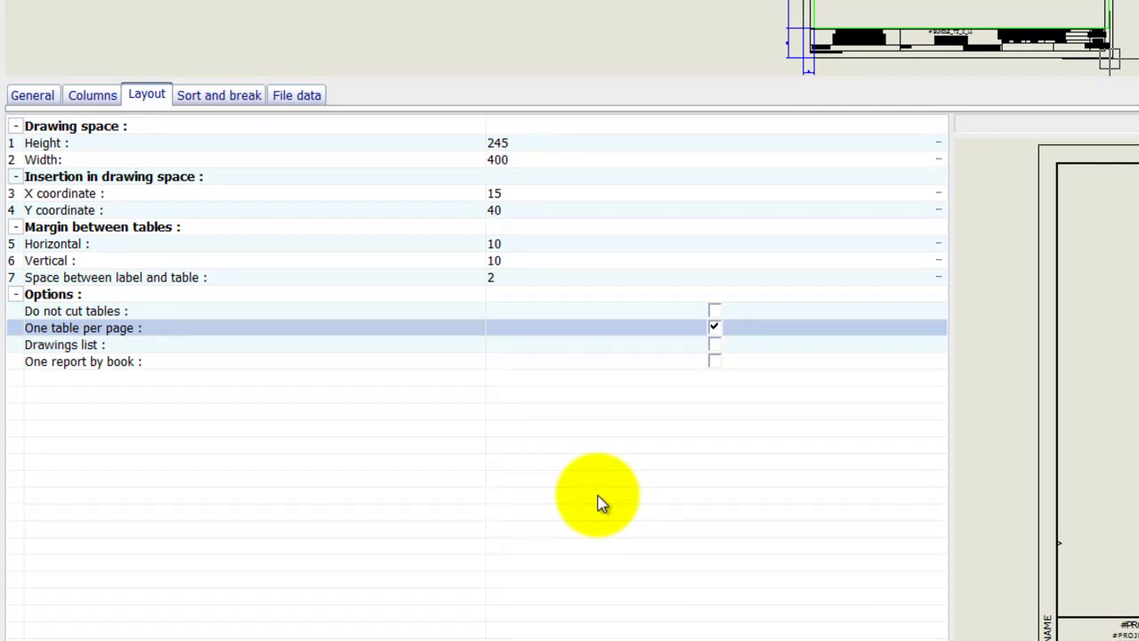
pyautogui.click(249, 94)
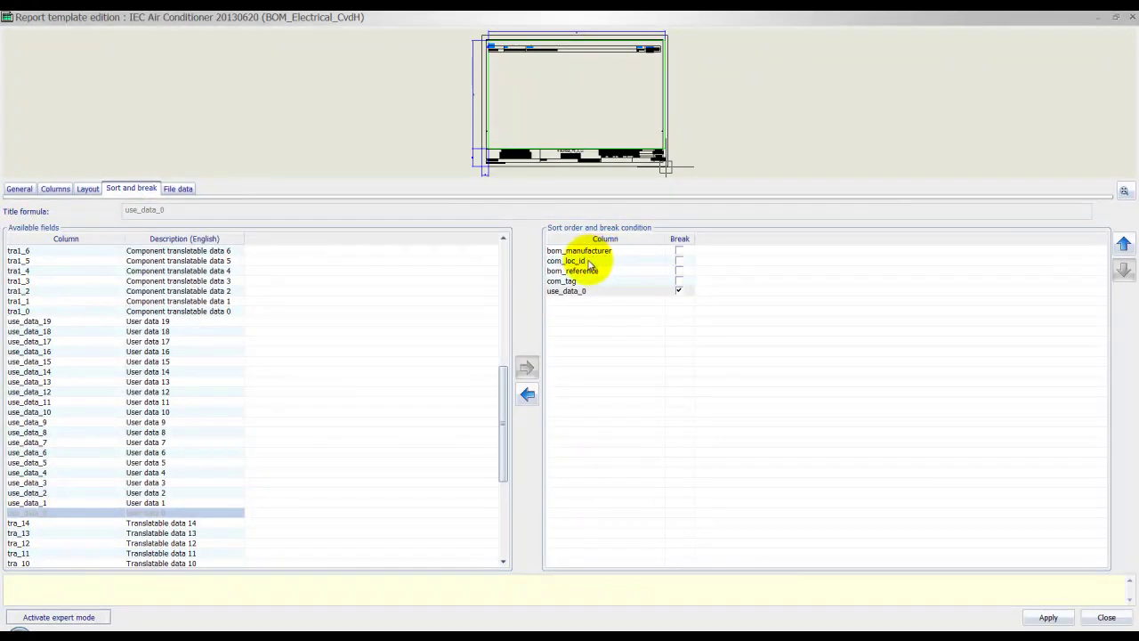
pyautogui.click(579, 262)
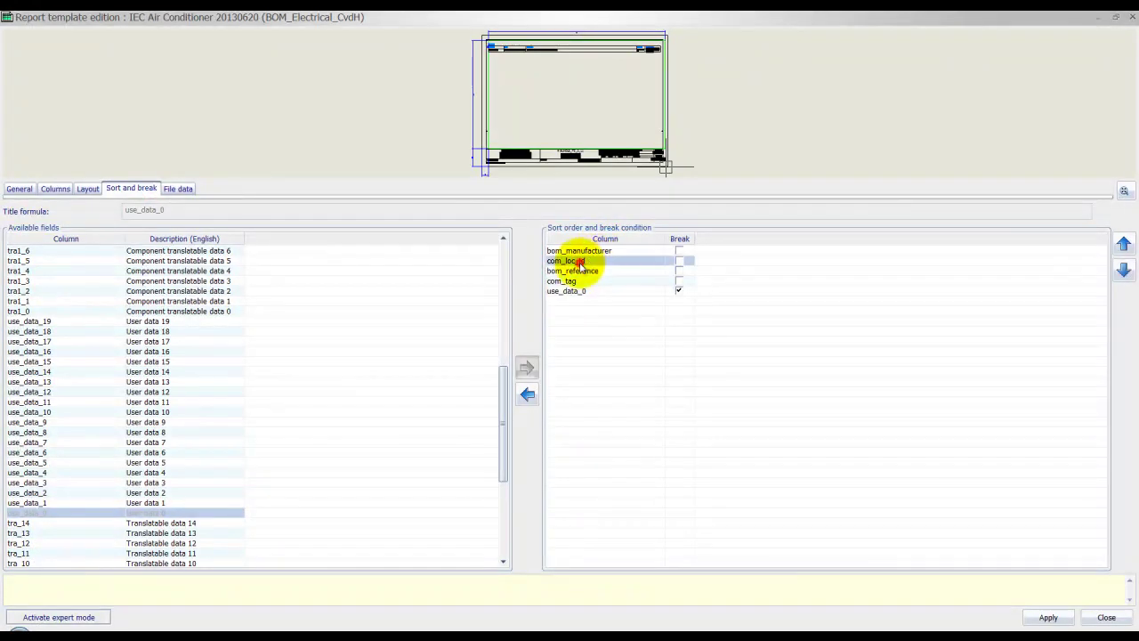
pyautogui.click(528, 394)
pyautogui.click(570, 261)
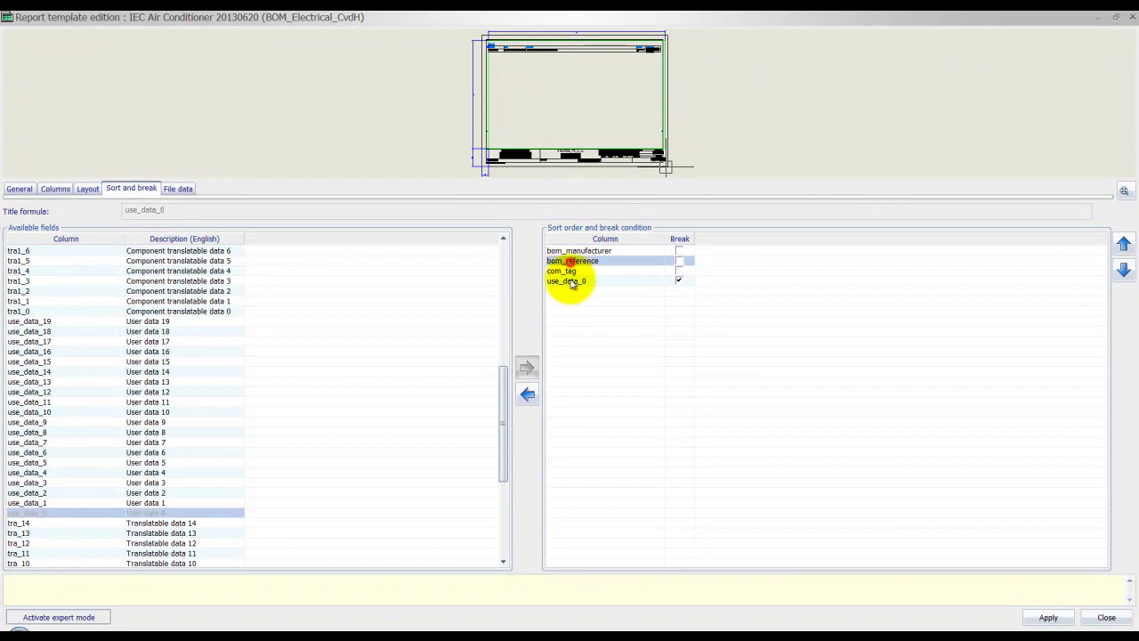
pyautogui.click(527, 394)
pyautogui.click(565, 261)
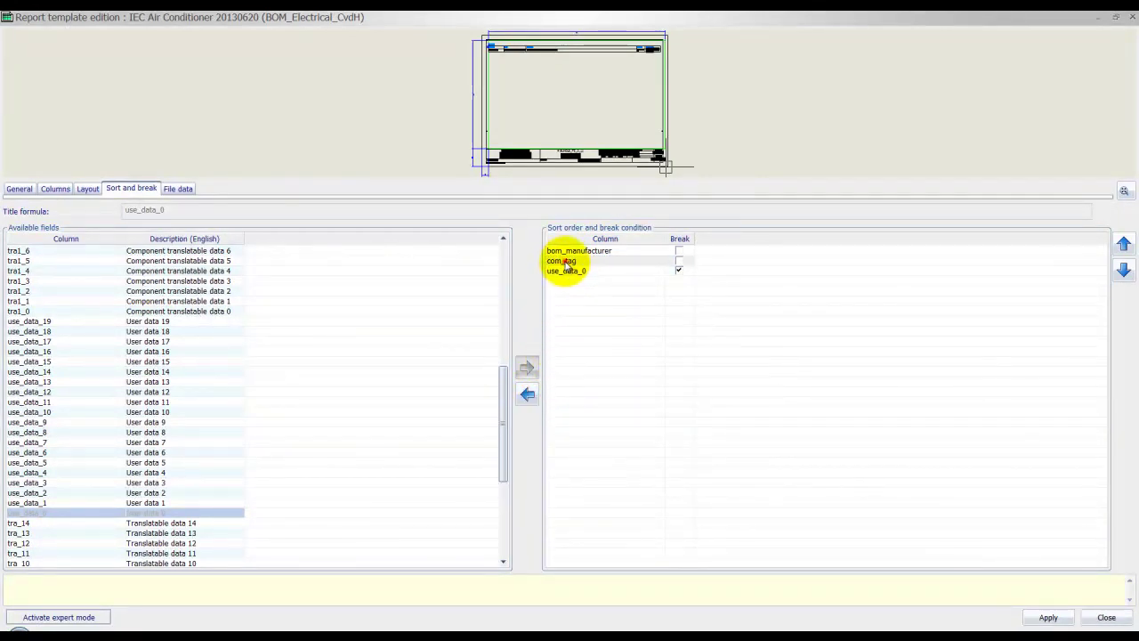
pyautogui.click(527, 394)
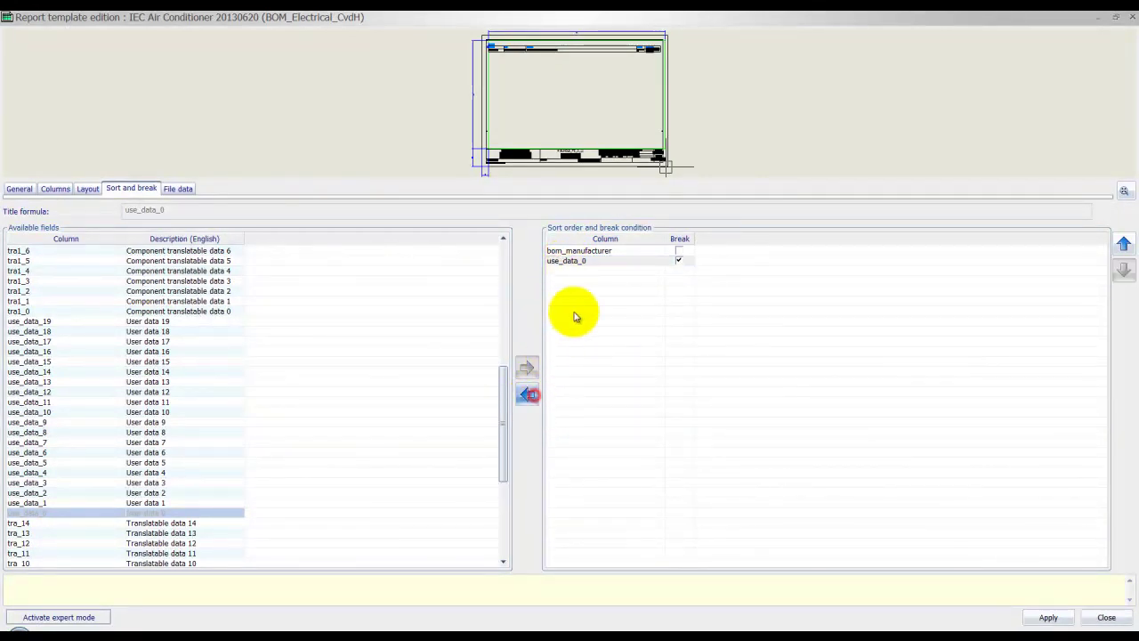
# - Move use_data_0 above bom_manufacturer and apply the template changes
pyautogui.click(582, 262)
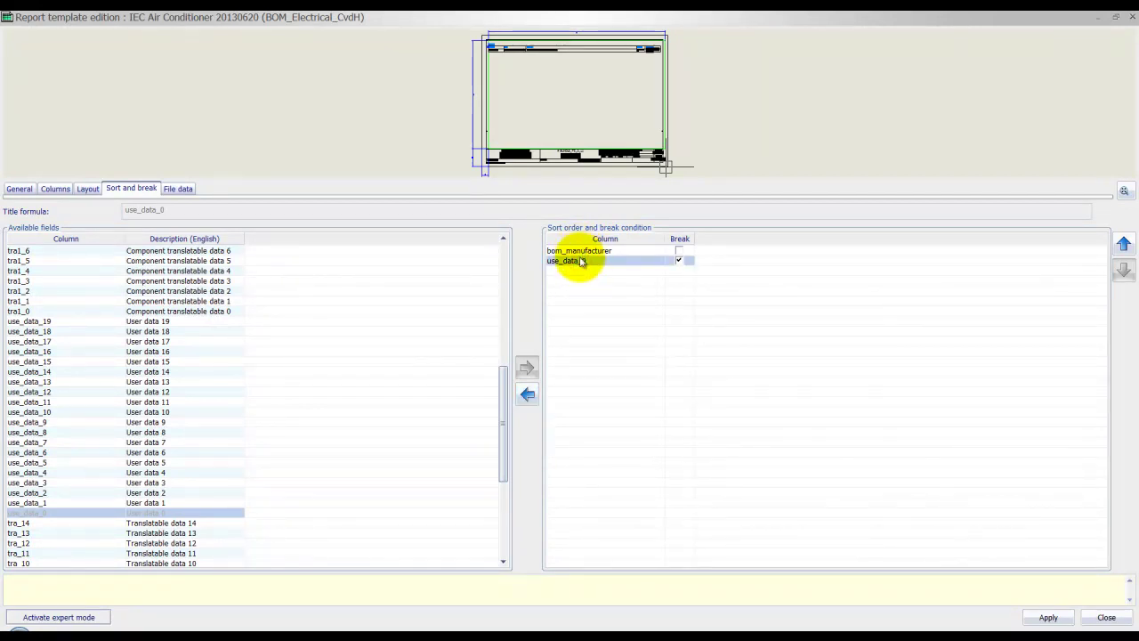
pyautogui.click(1123, 243)
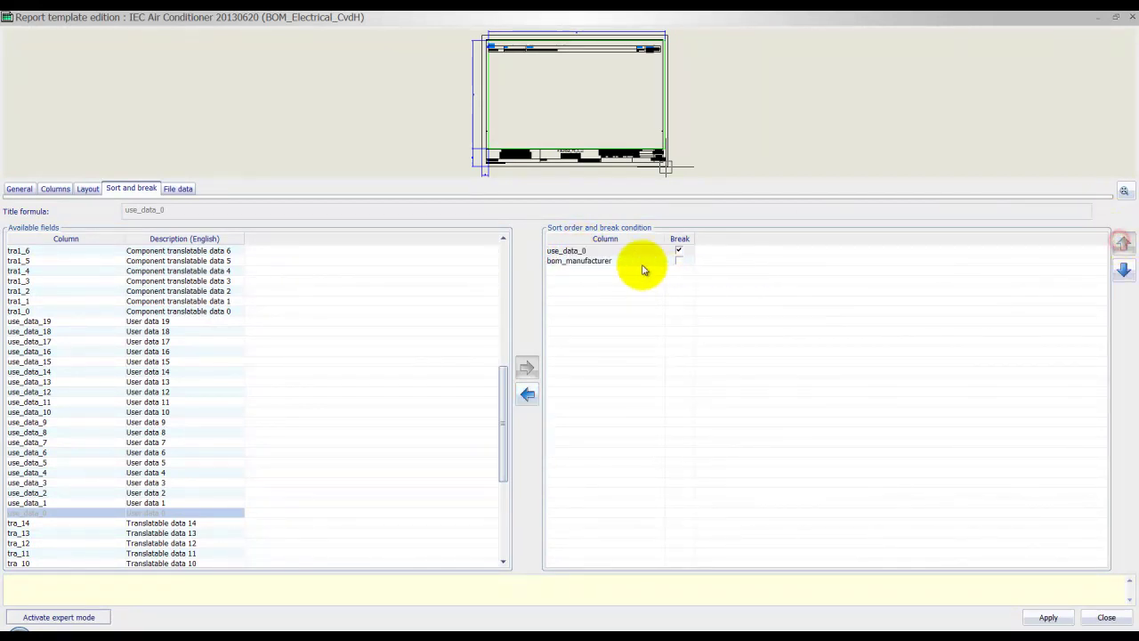
pyautogui.click(582, 251)
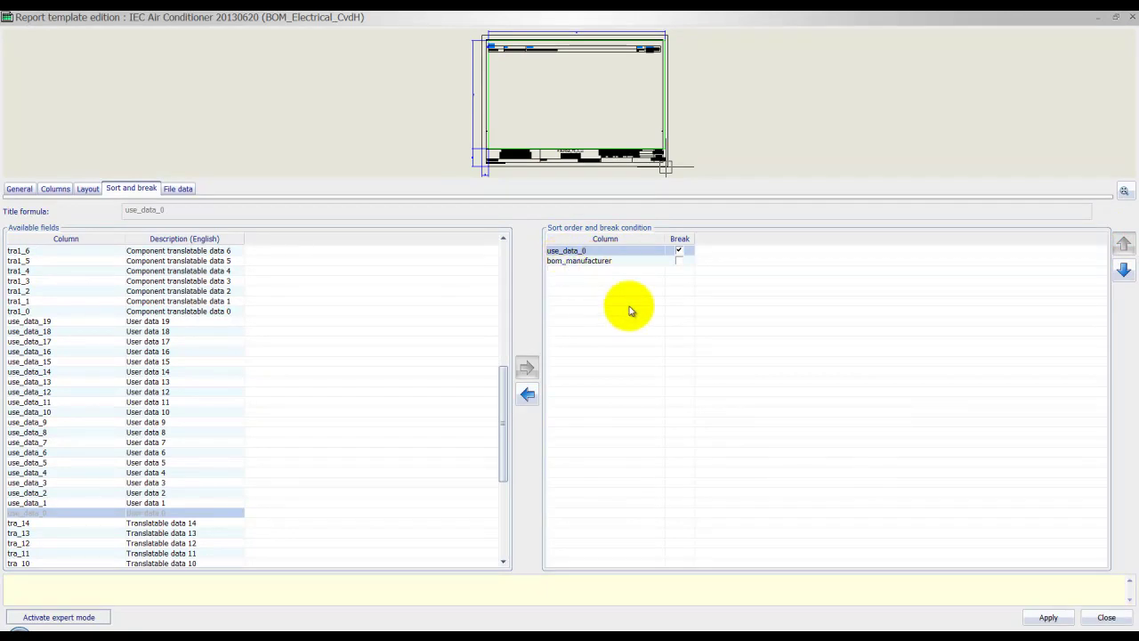
pyautogui.click(1048, 619)
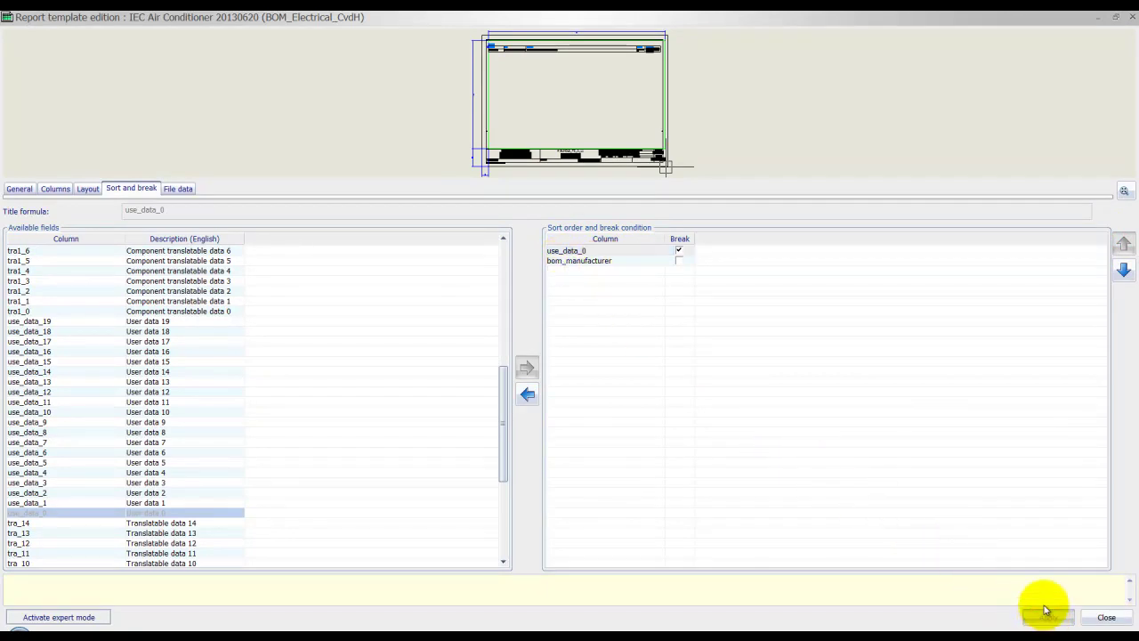
# - Close the template windows and delete the 13 and 14 Bill of materials drawings from Reports
pyautogui.click(1106, 618)
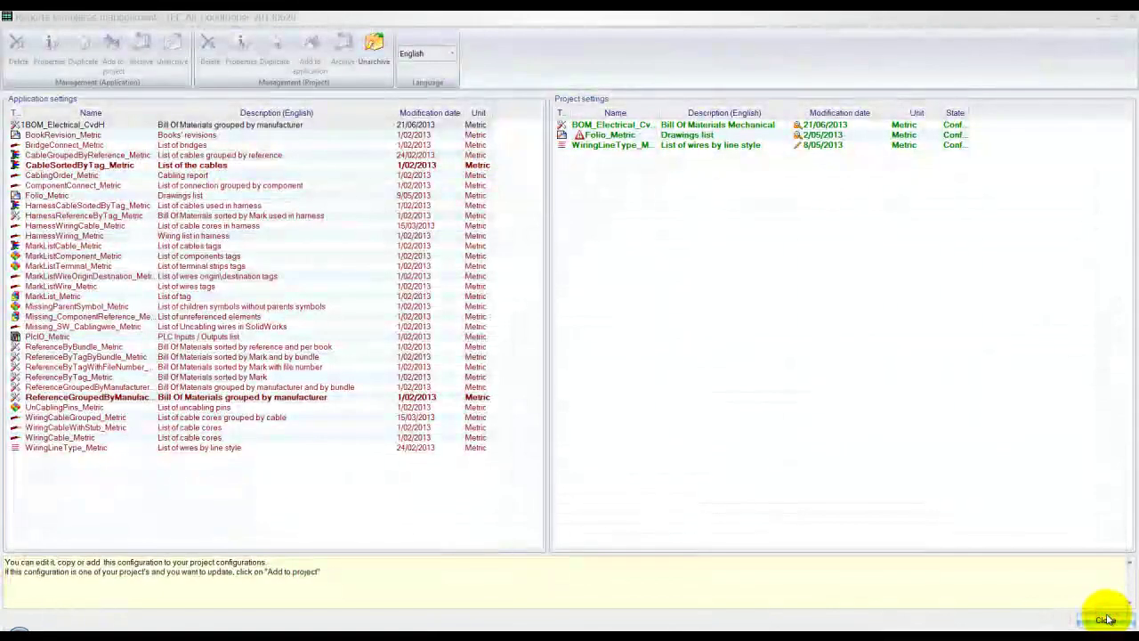
pyautogui.click(1104, 620)
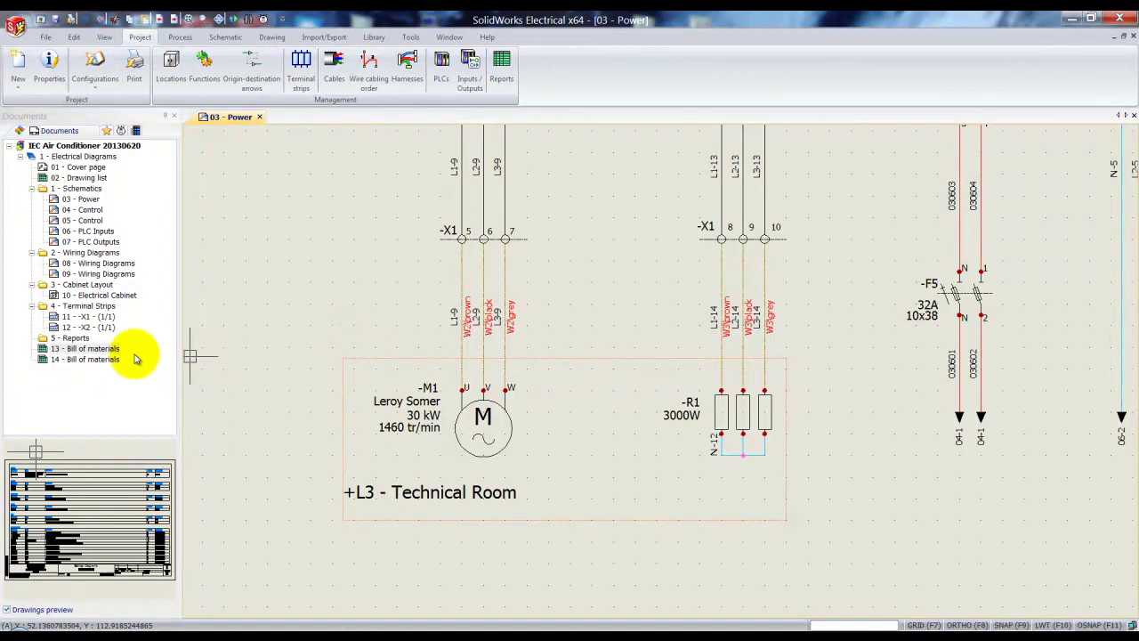
pyautogui.click(100, 349)
pyautogui.keyDown('shift'); pyautogui.click(101, 359); pyautogui.keyUp('shift')
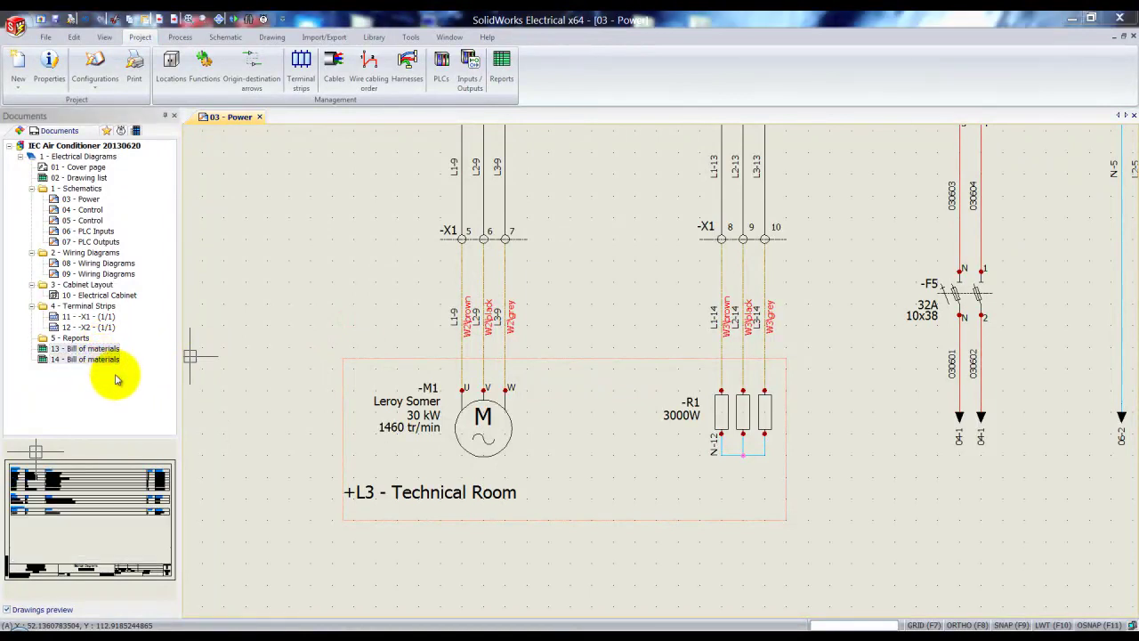
pyautogui.press('Delete')
pyautogui.press('Return')
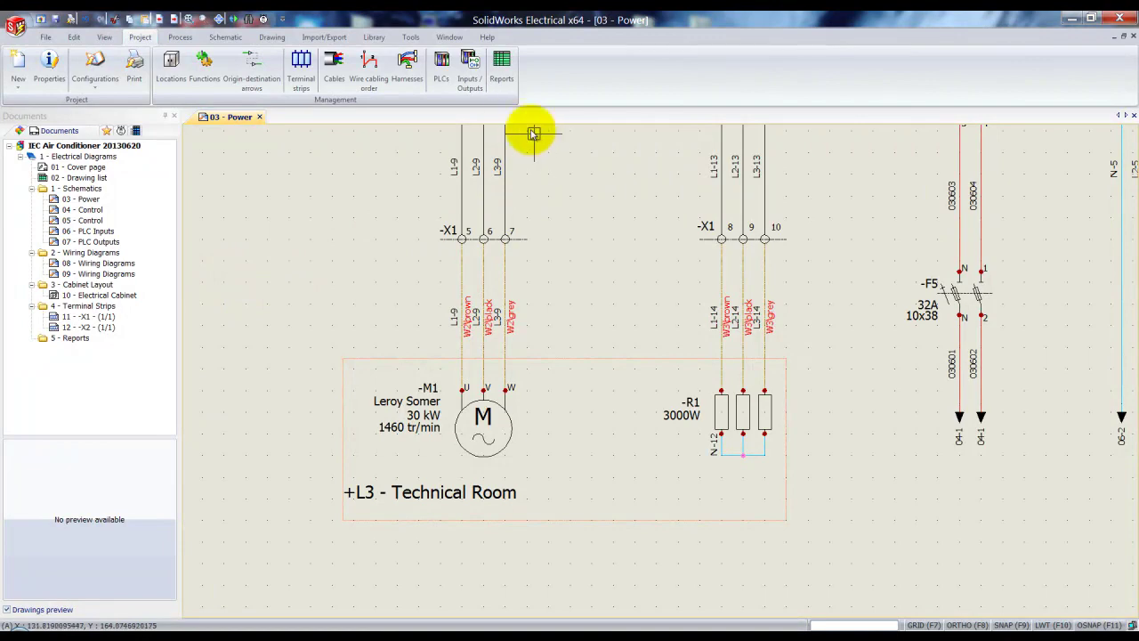
pyautogui.click(503, 66)
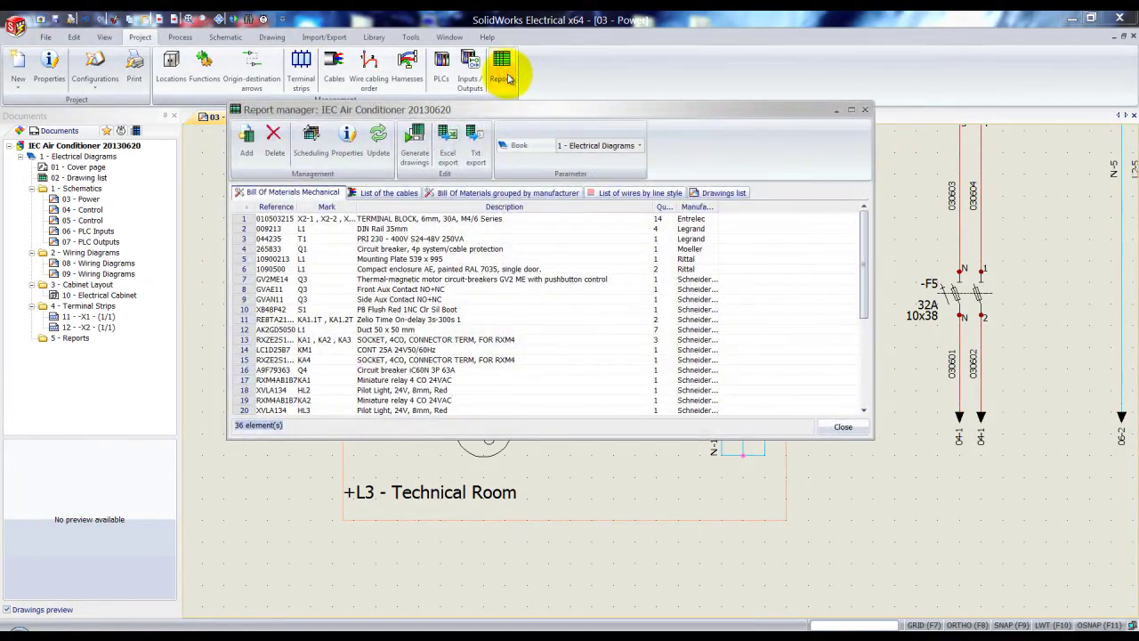
# - Untick Drawings list for generation, then add a report, dismissing the missing-template error and confirming templates
pyautogui.click(415, 140)
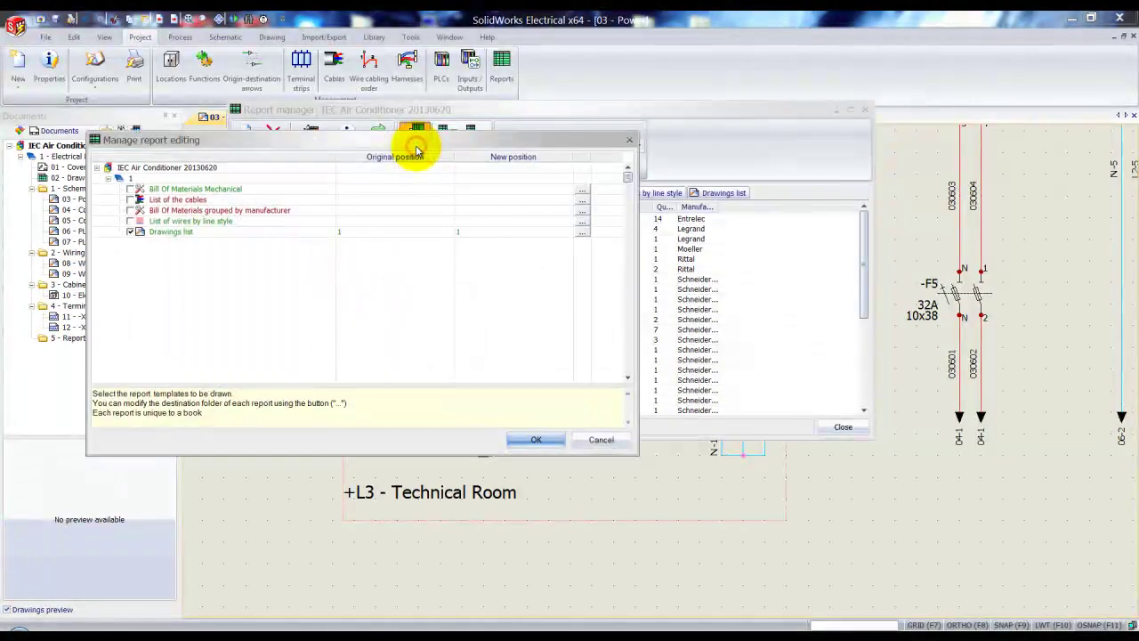
pyautogui.click(130, 233)
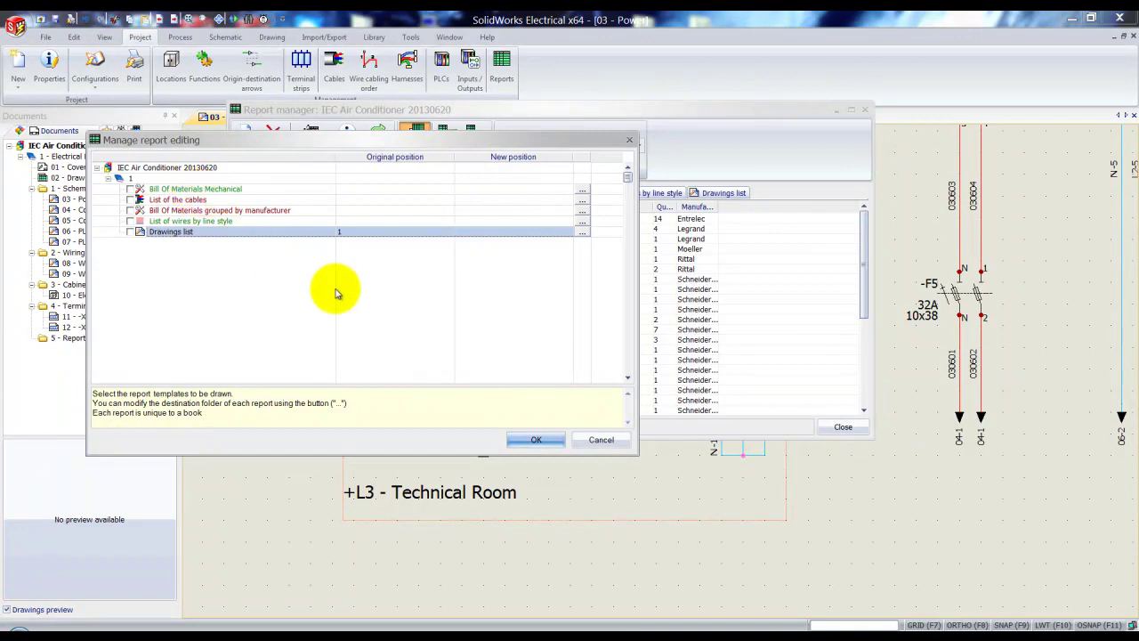
pyautogui.click(600, 441)
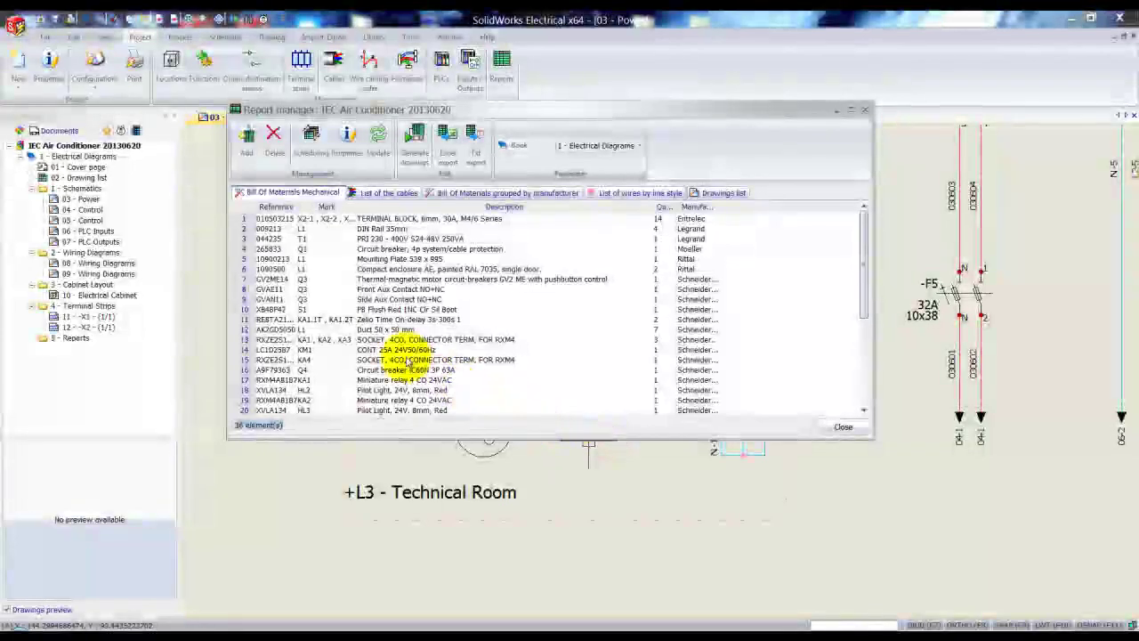
pyautogui.click(250, 153)
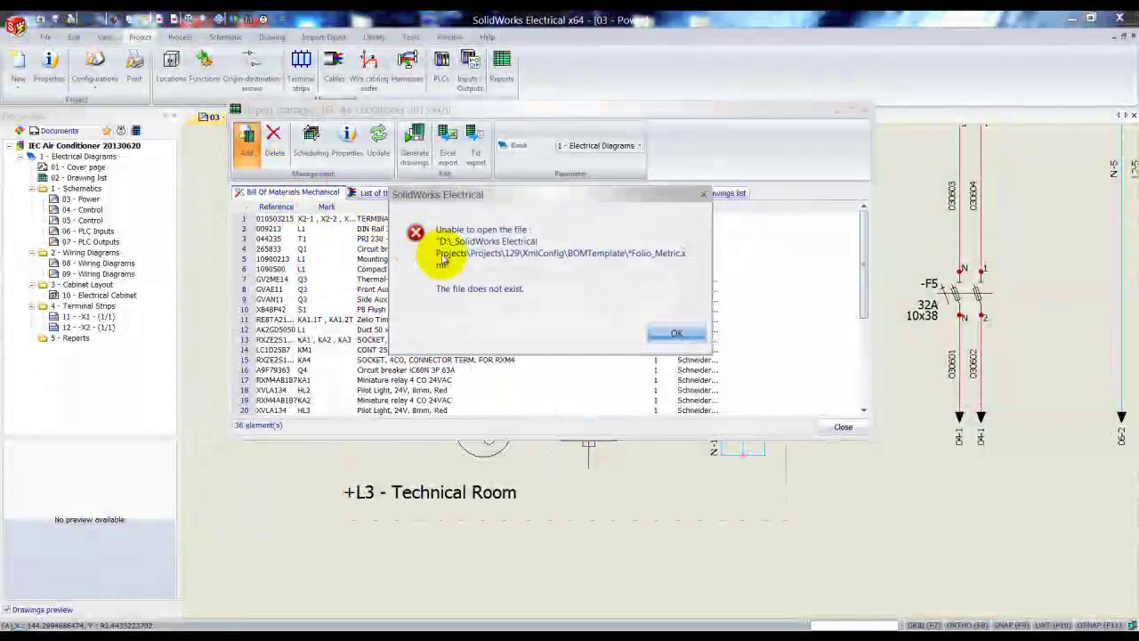
pyautogui.click(676, 335)
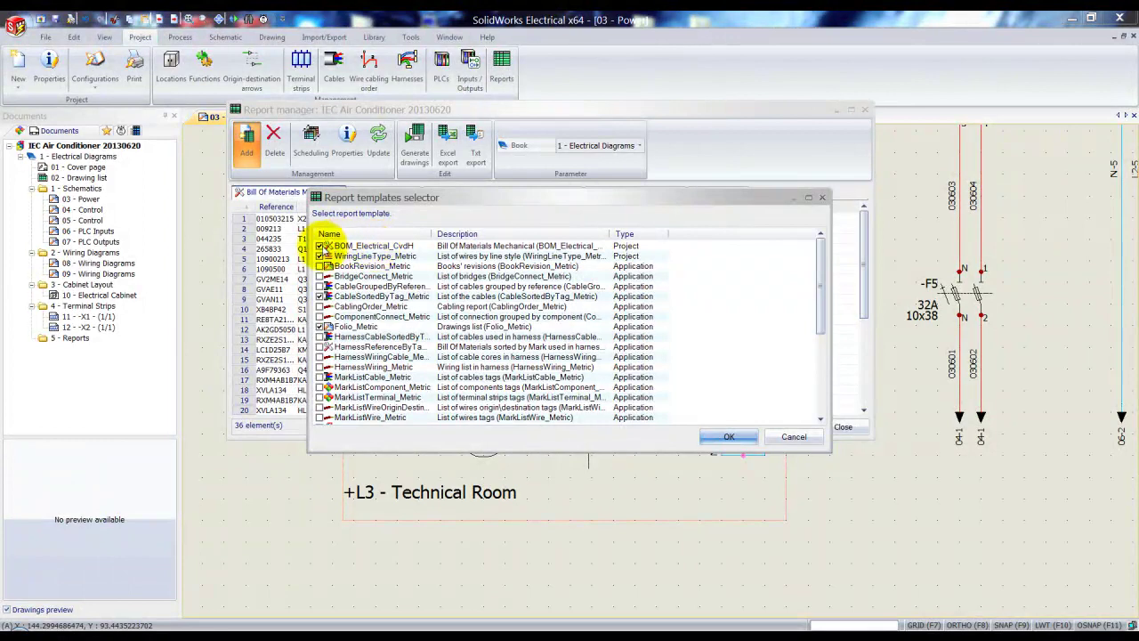
pyautogui.click(719, 436)
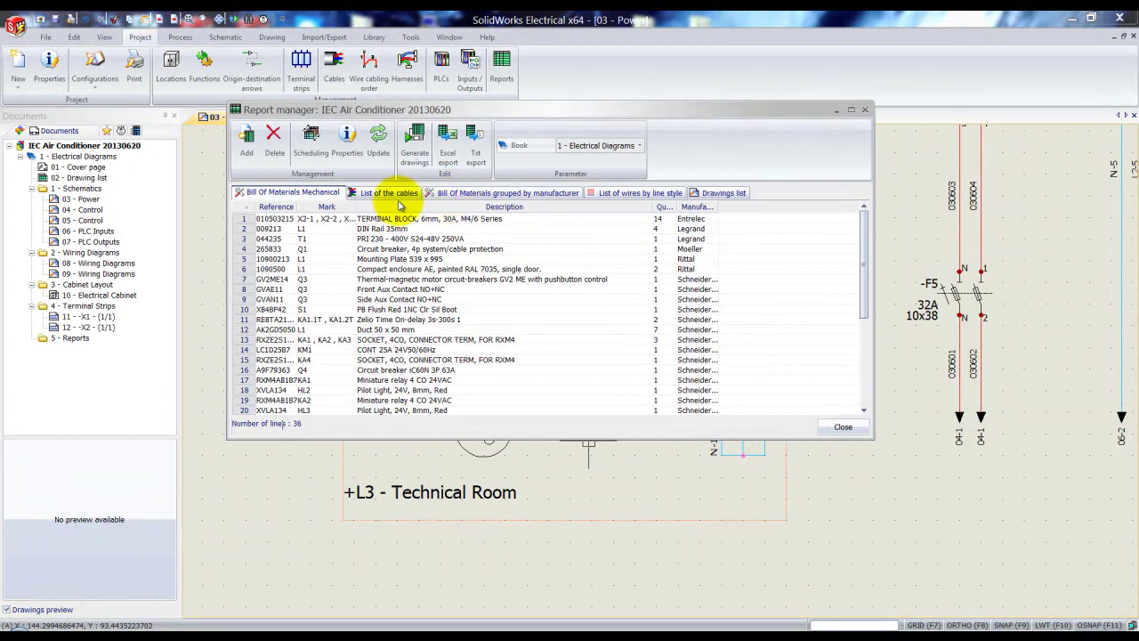
# - Generate drawings from Bill Of Materials Mechanical and open 13 - Bill of materials from Documents
pyautogui.click(414, 143)
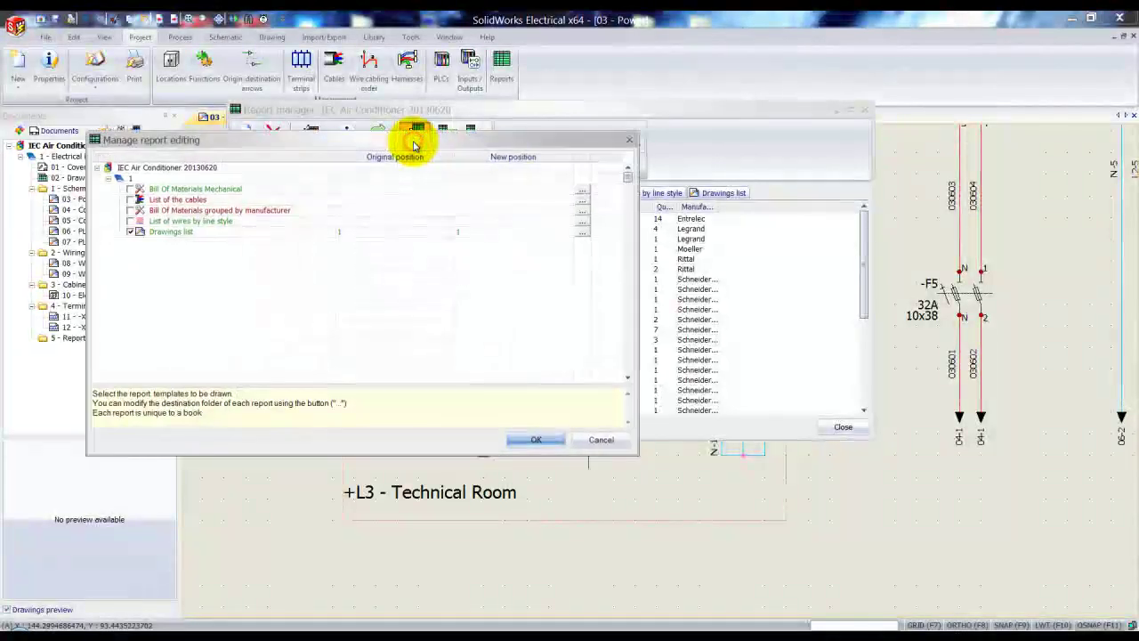
pyautogui.click(130, 189)
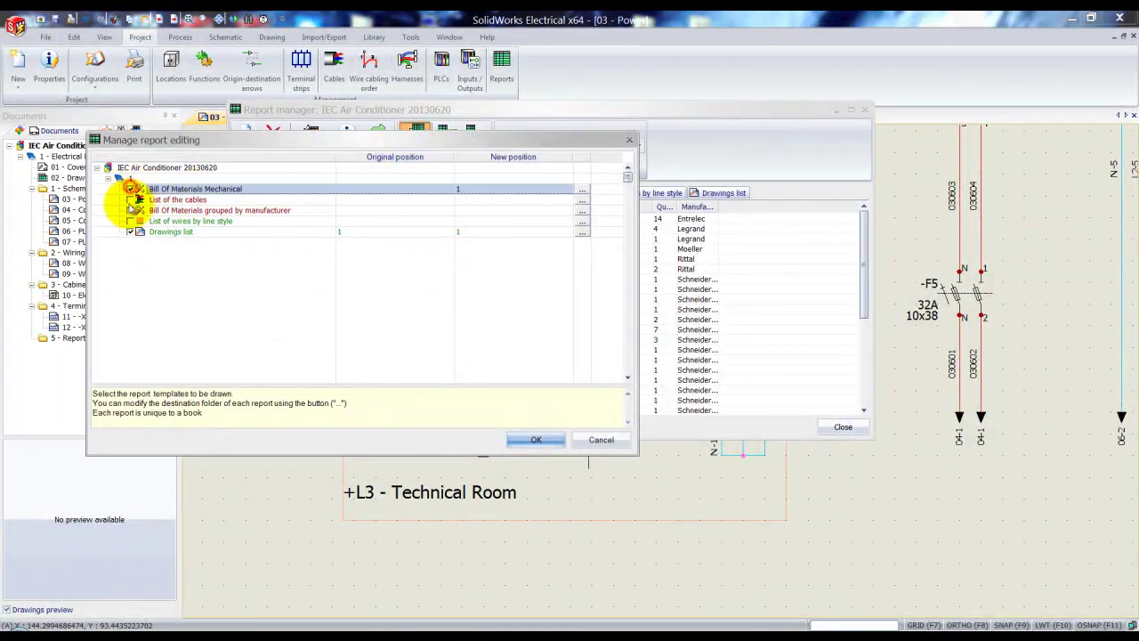
pyautogui.click(515, 440)
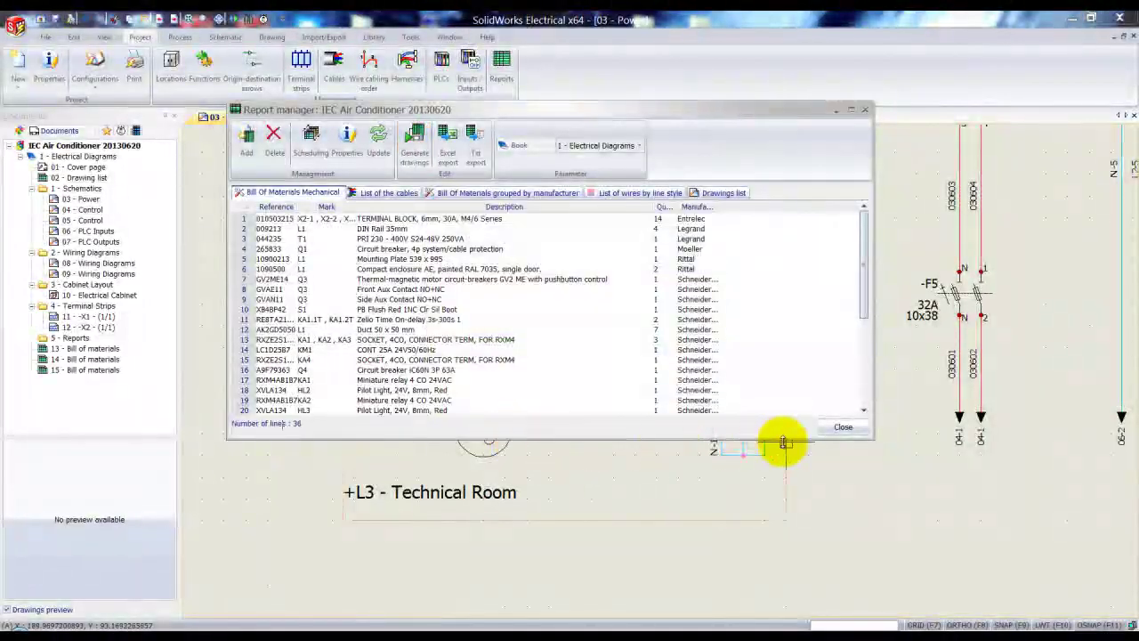
pyautogui.click(842, 427)
pyautogui.doubleClick(107, 350)
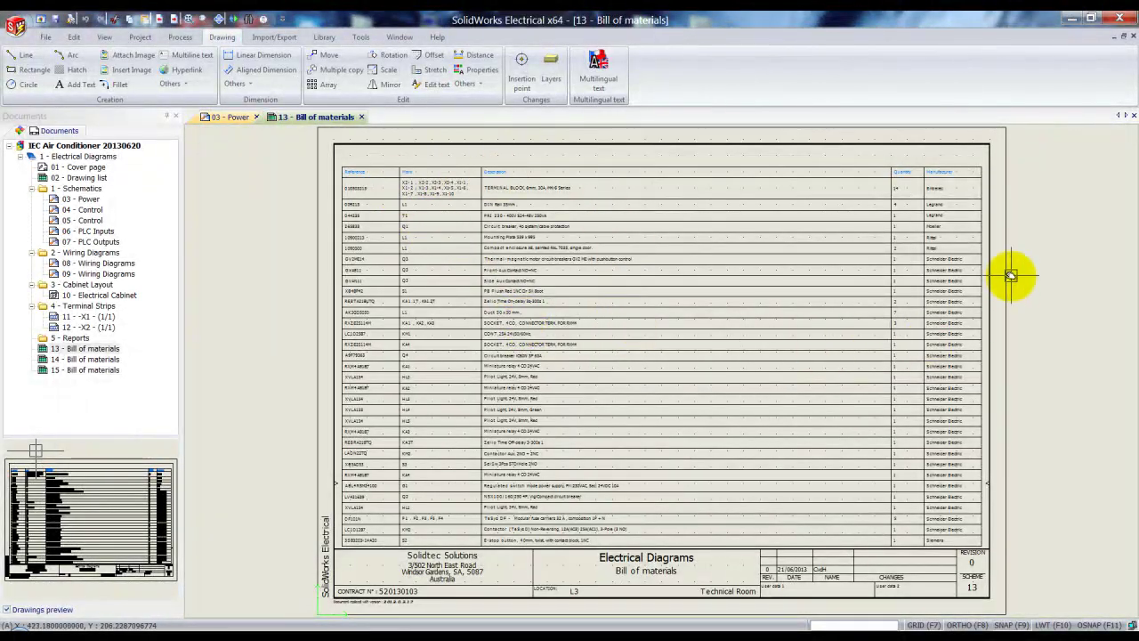
# - Open Bill of materials drawings 14 and 15 and inspect their tables
pyautogui.scroll(2, 973, 190)
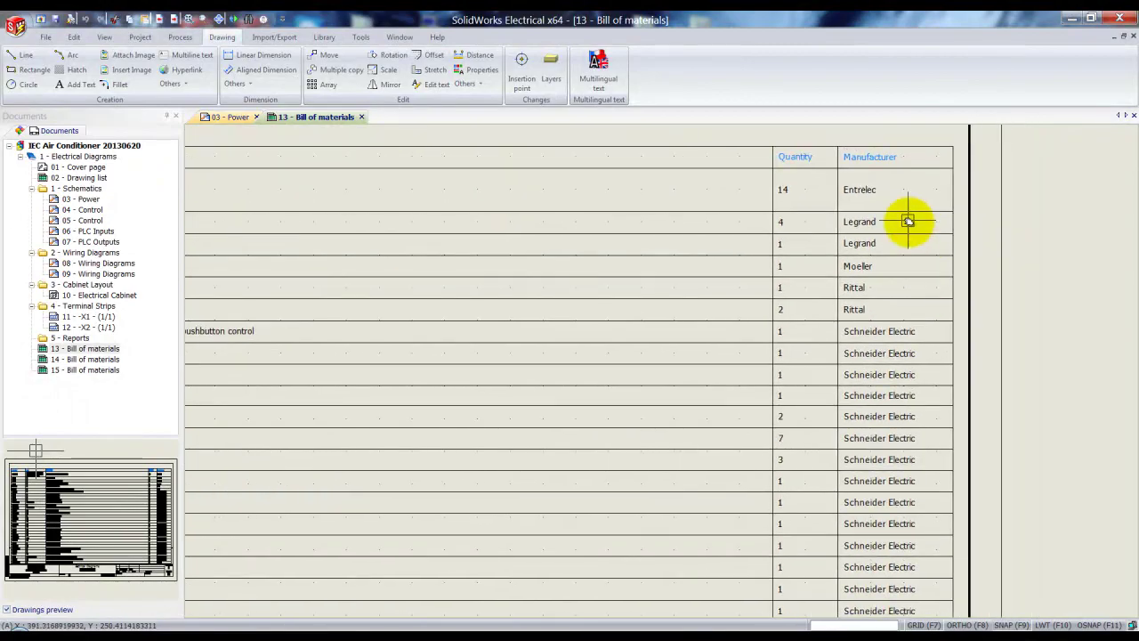
pyautogui.scroll(-3, 888, 425)
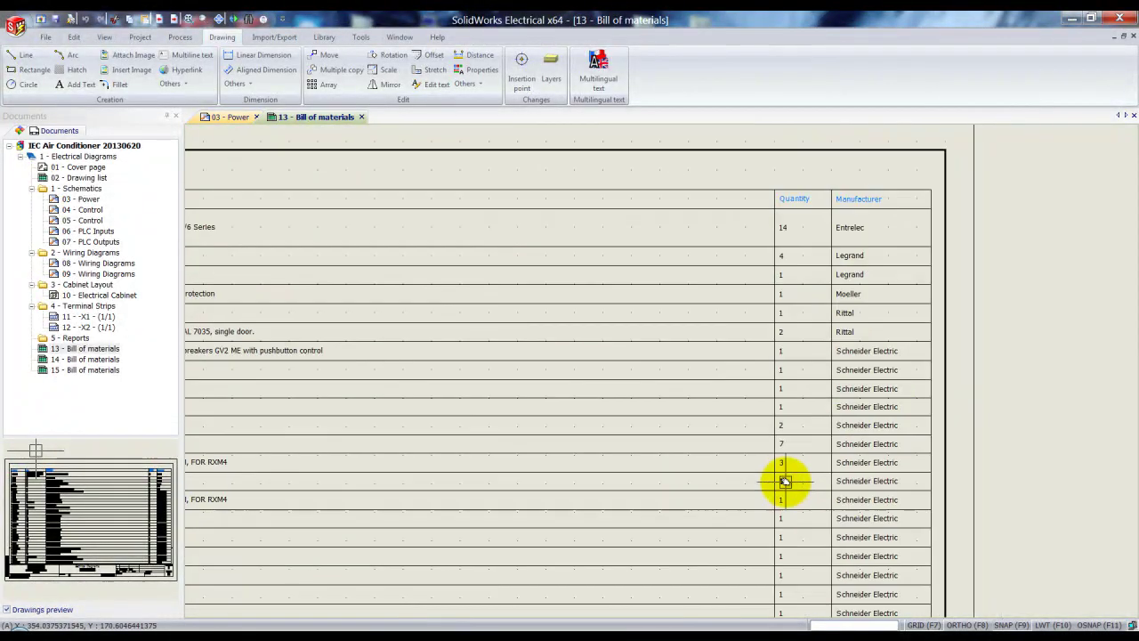
pyautogui.doubleClick(89, 359)
pyautogui.scroll(3, 809, 204)
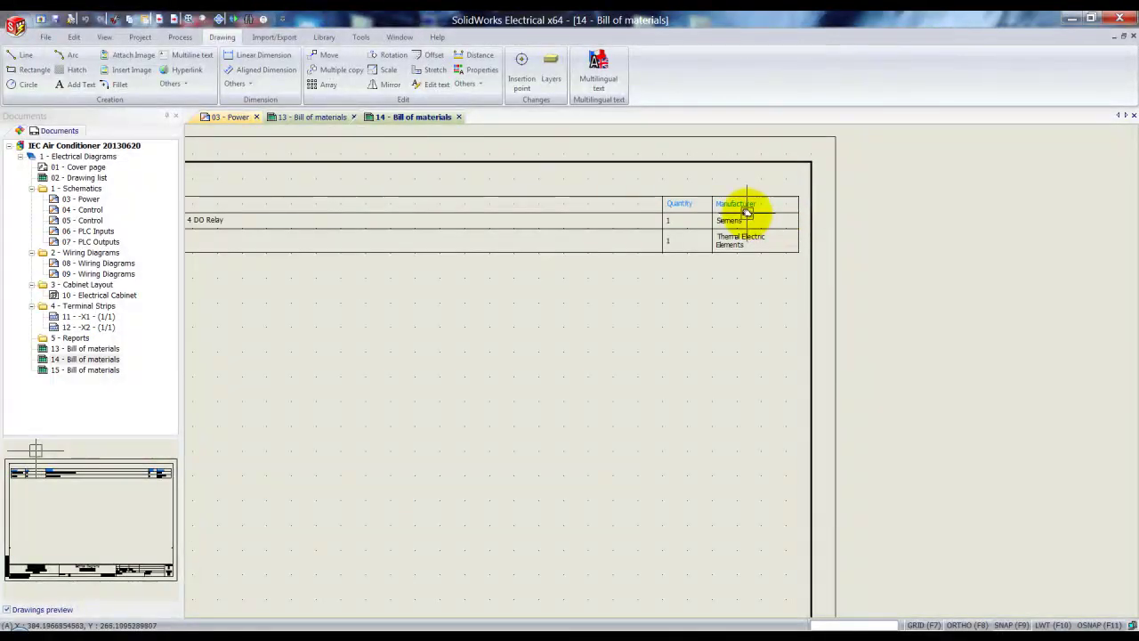
pyautogui.moveTo(573, 300); pyautogui.dragTo(839, 334, button='middle')
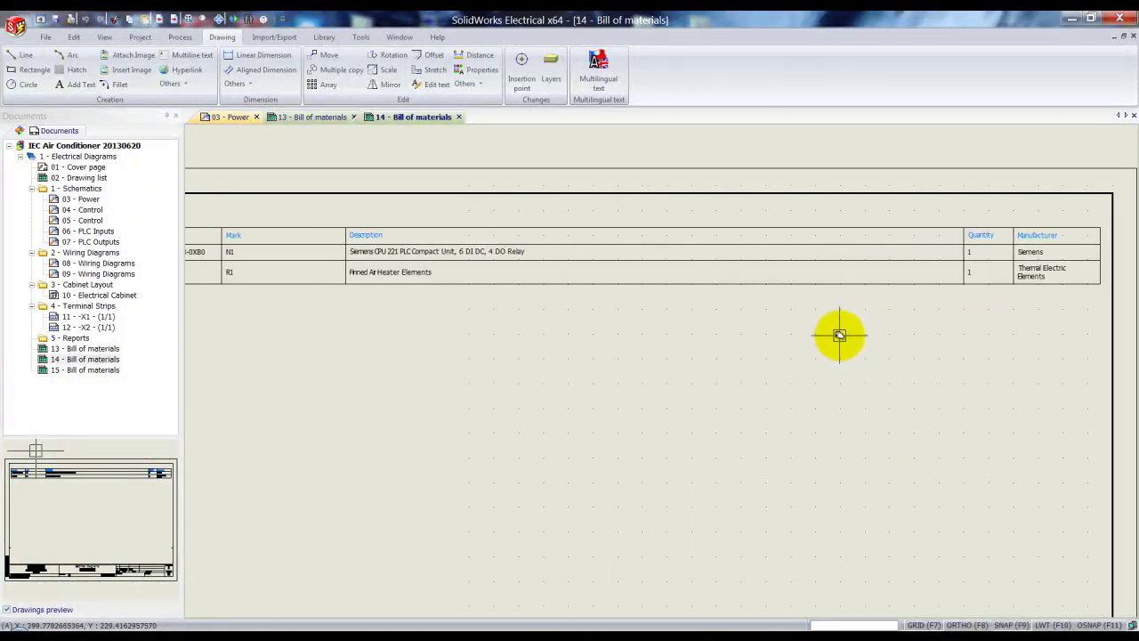
pyautogui.scroll(-2, 839, 334)
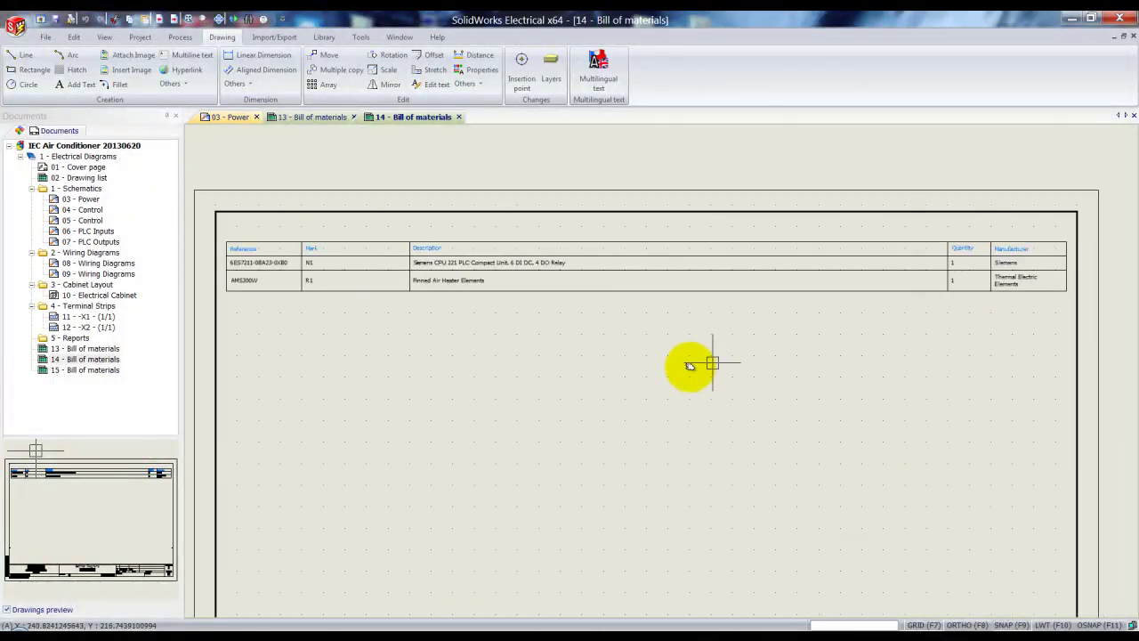
pyautogui.doubleClick(89, 370)
pyautogui.scroll(2, 516, 365)
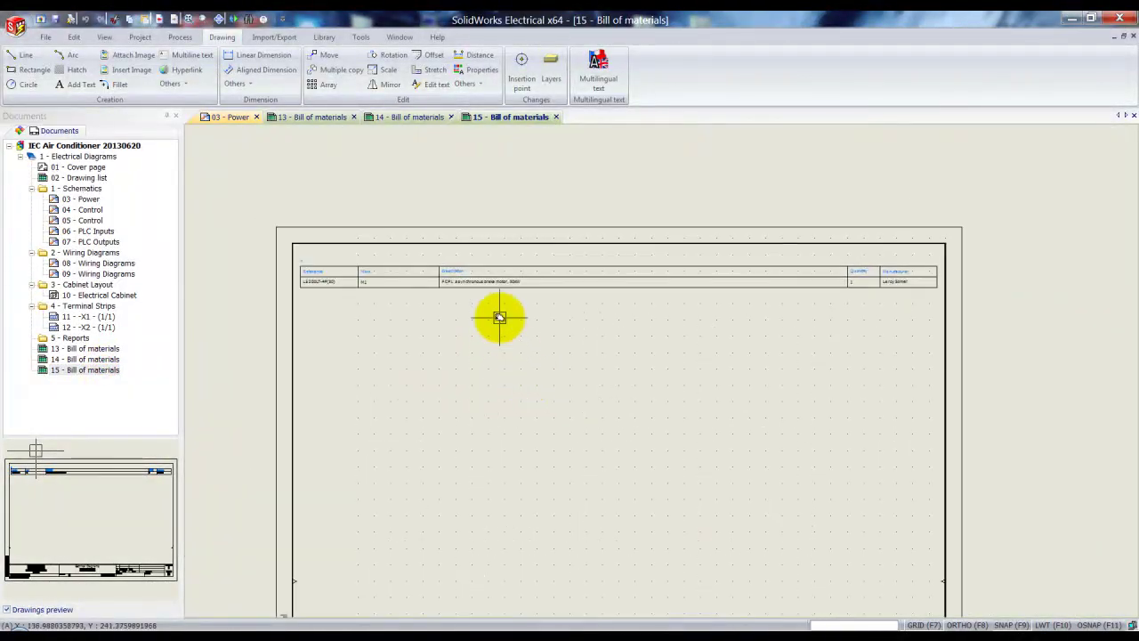
pyautogui.scroll(2, 500, 316)
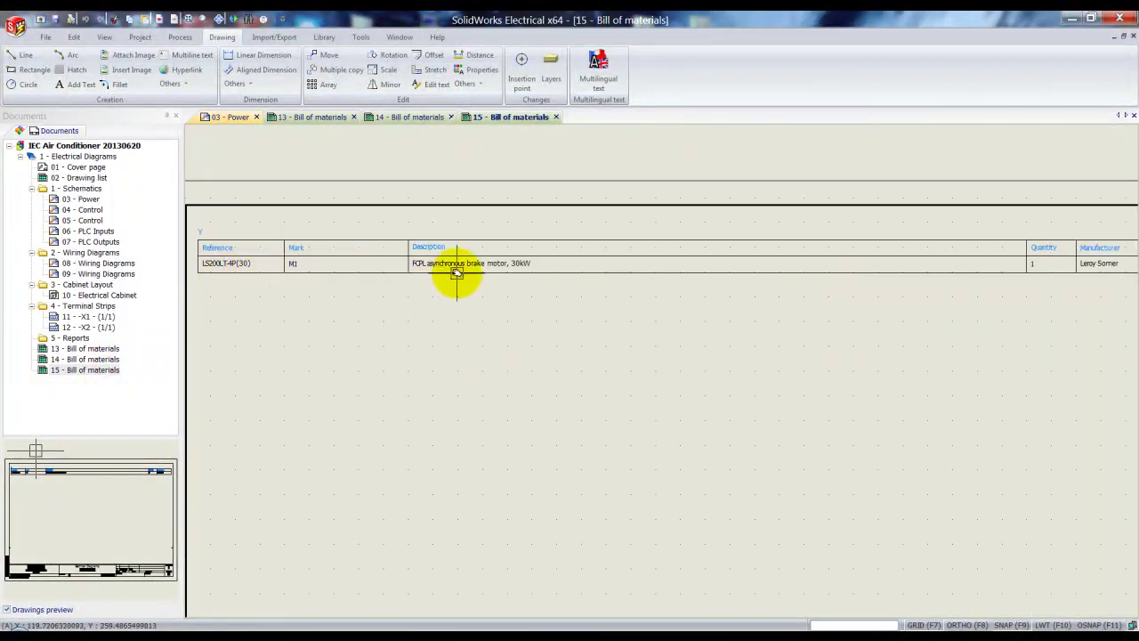
pyautogui.scroll(-1, 483, 284)
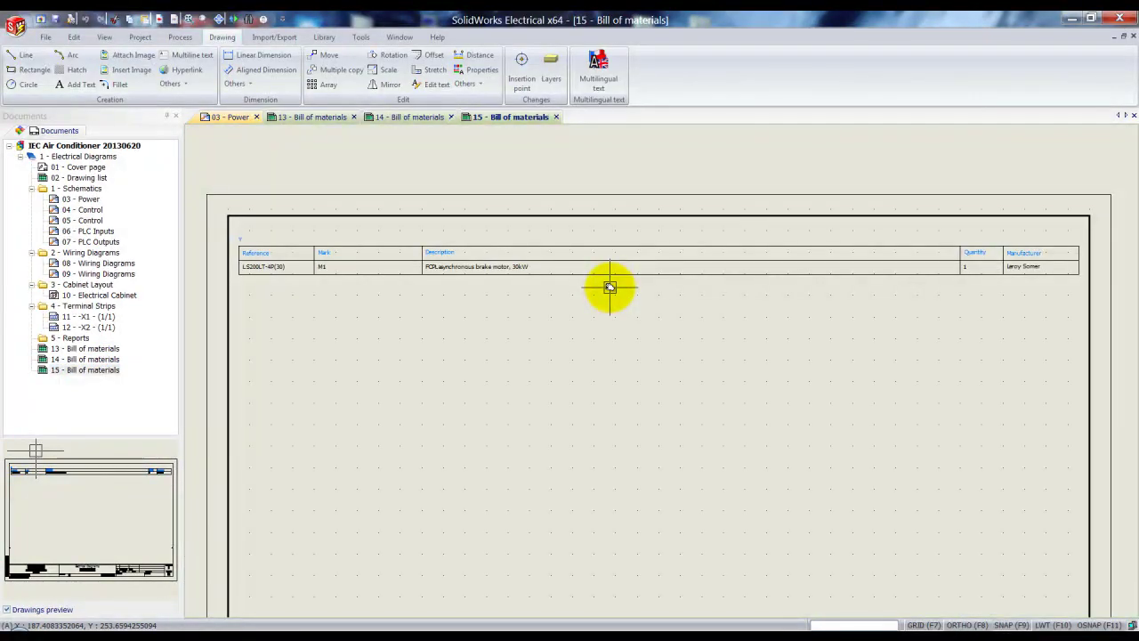
pyautogui.scroll(3, 231, 237)
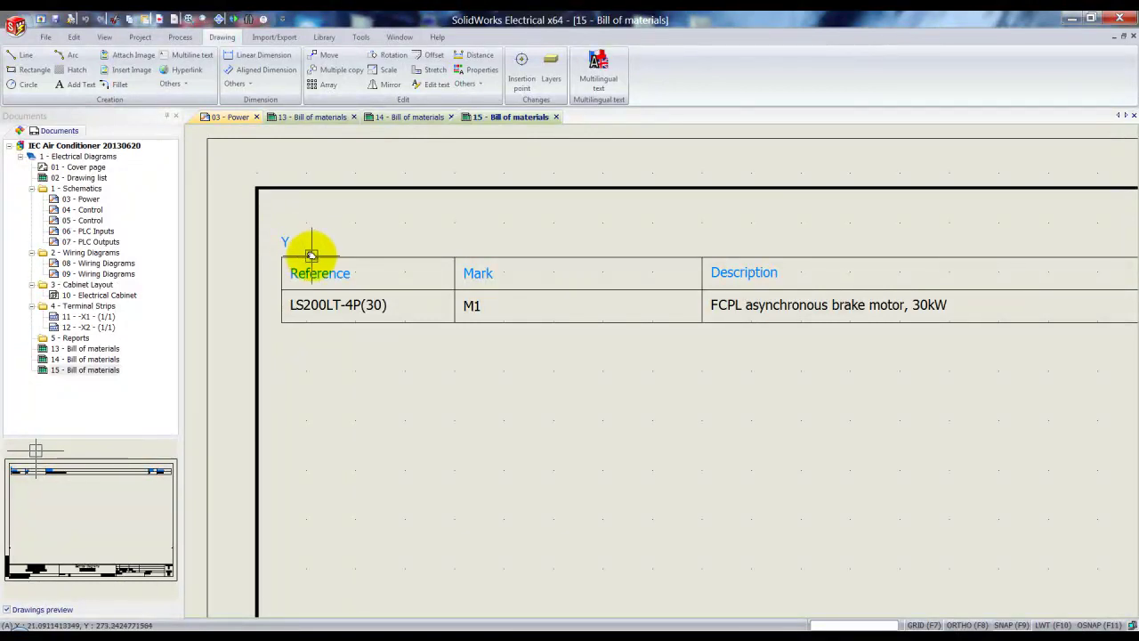
# - Change drawing 15's table heading from Y to 'Mechanical BOM'
pyautogui.doubleClick(283, 239)
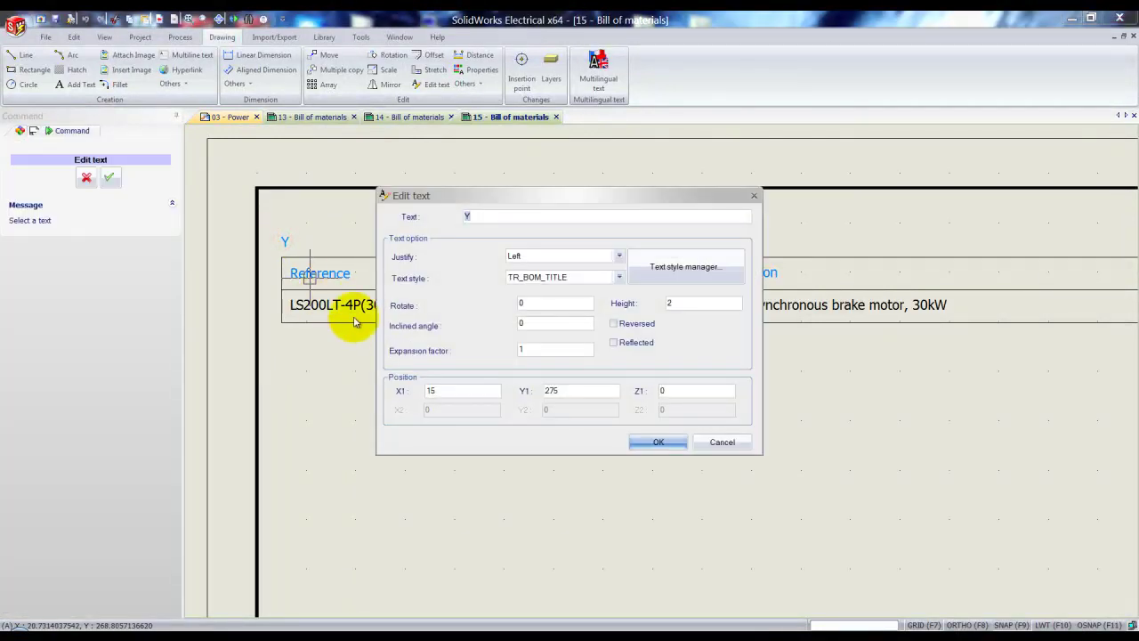
pyautogui.write('Mechanical BOM')
pyautogui.press('Return')
pyautogui.scroll(-2, 498, 418)
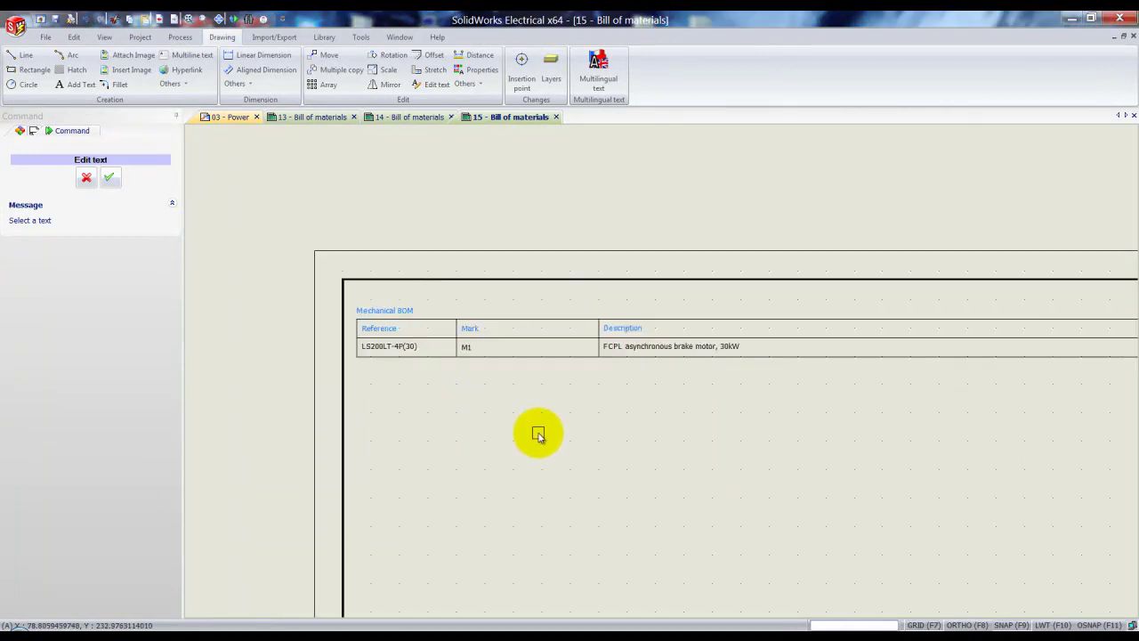
pyautogui.press('Escape')
pyautogui.scroll(-3, 861, 445)
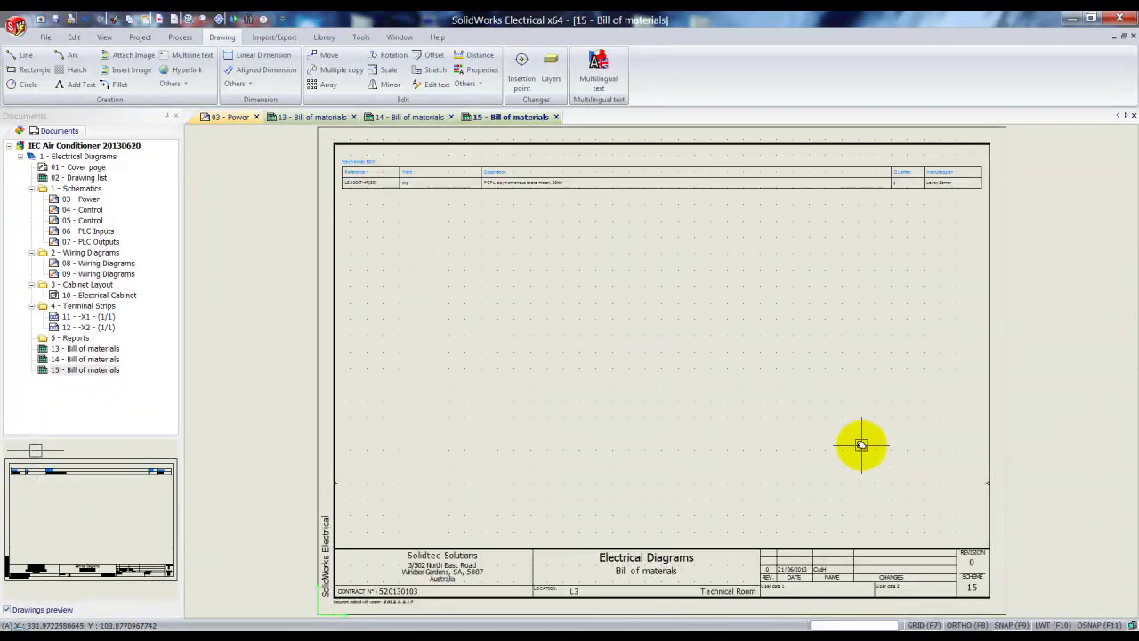
pyautogui.click(413, 117)
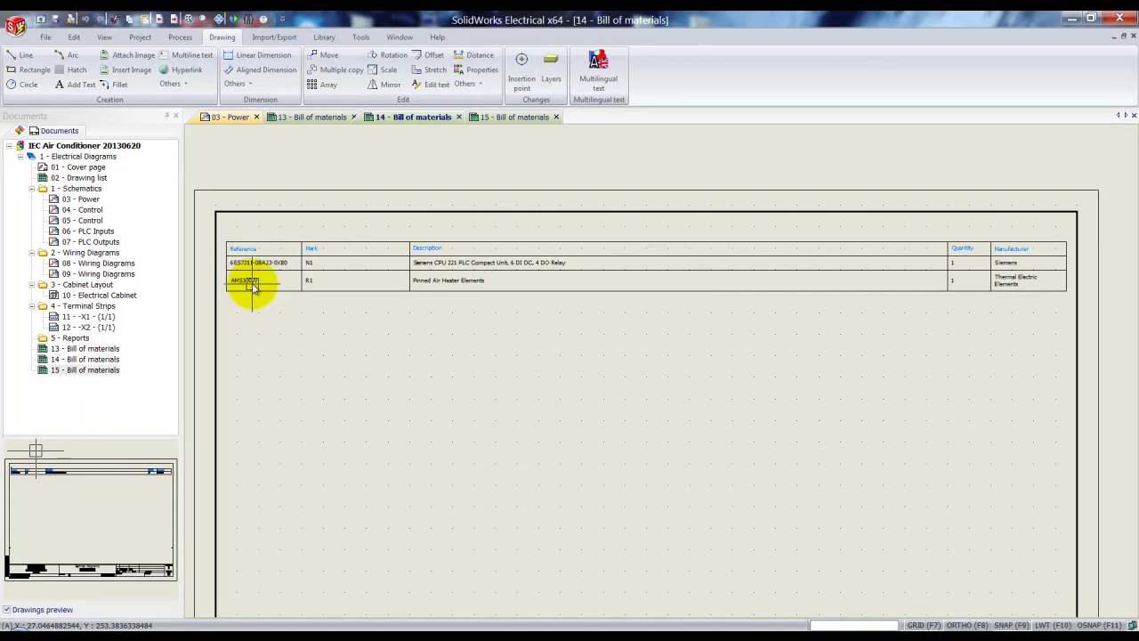
pyautogui.click(485, 117)
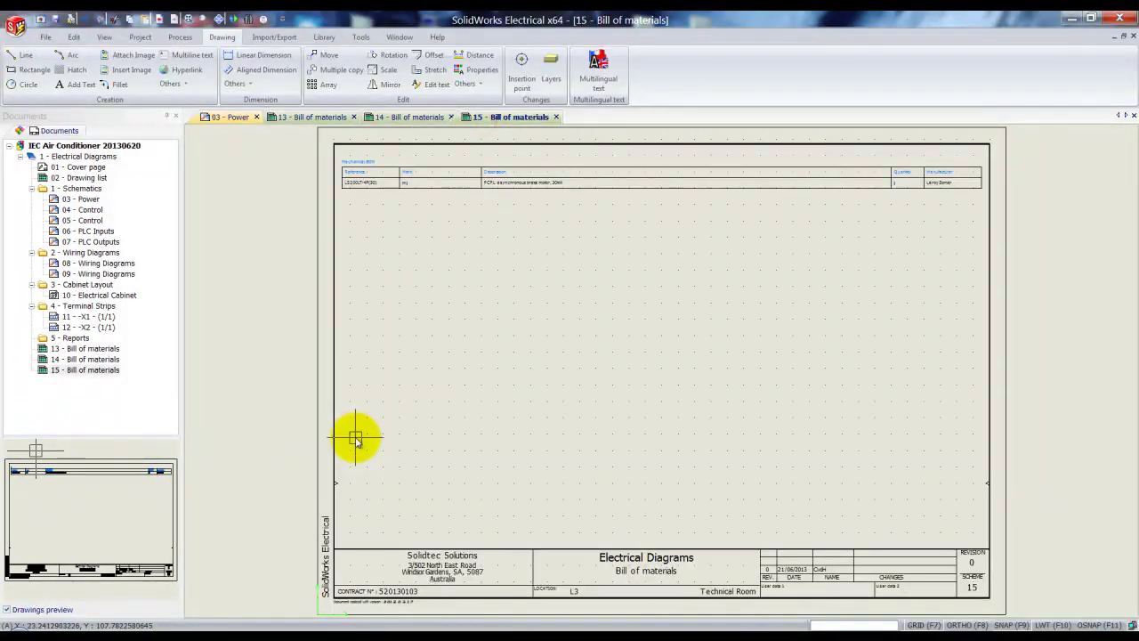